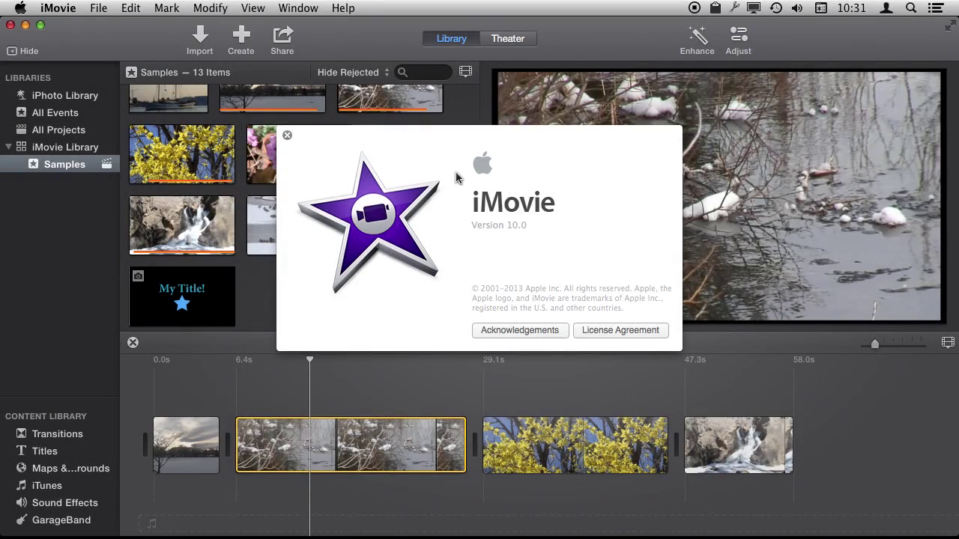
Step: Close the About iMovie window and launch Pixelmator from the Dock
{"action": "left_click", "coordinate": [286, 137]}
{"action": "mouse_move", "coordinate": [719, 197]}
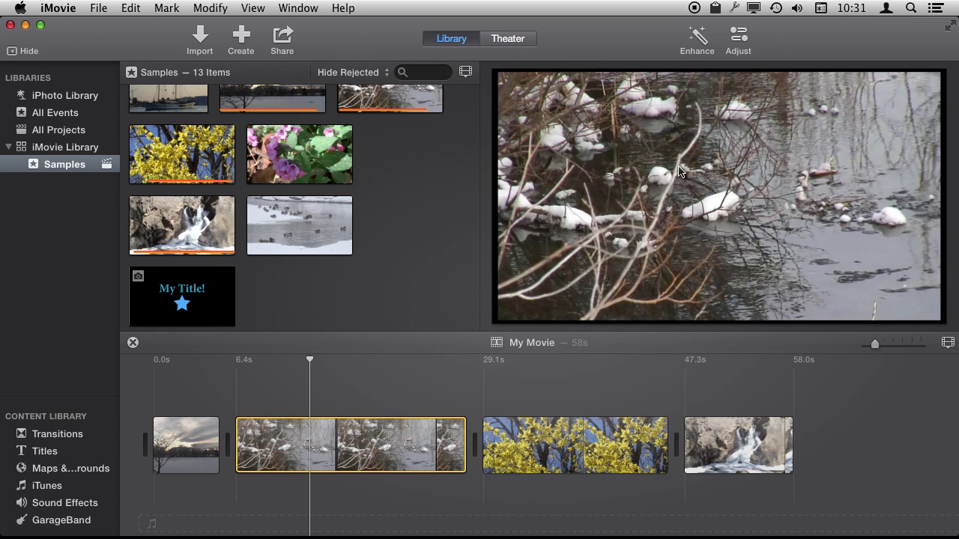
{"action": "mouse_move", "coordinate": [718, 517]}
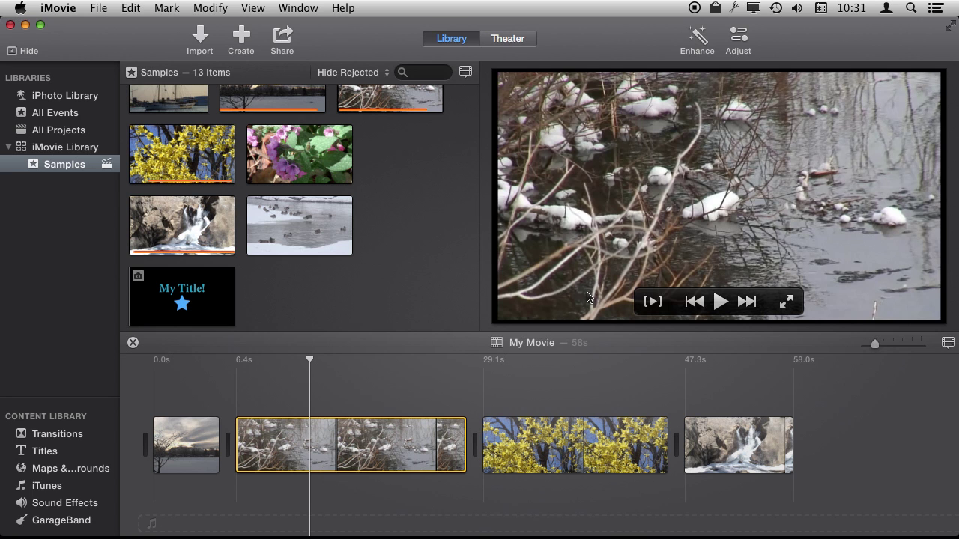
{"action": "mouse_move", "coordinate": [738, 533]}
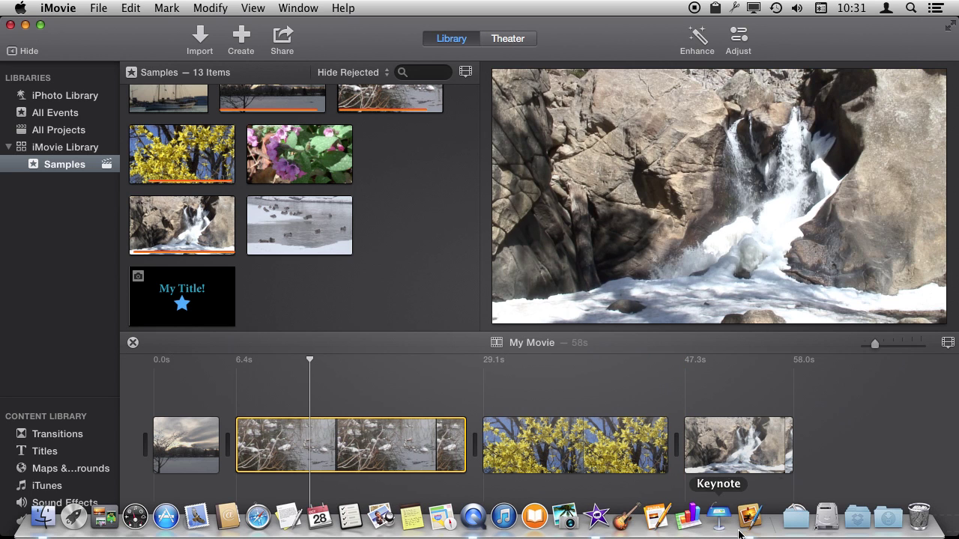
{"action": "left_click", "coordinate": [749, 519]}
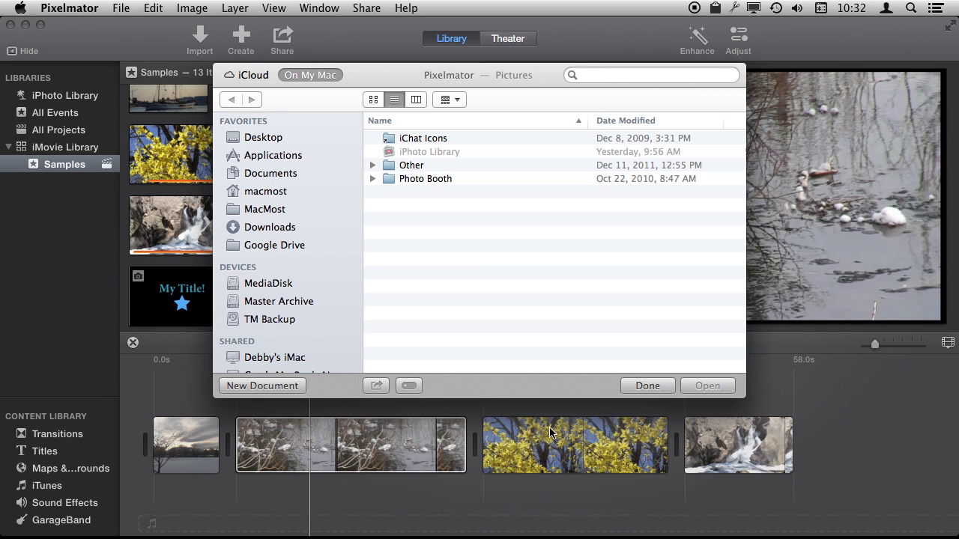
Step: Create a new blank Custom 1280 × 720 document in Pixelmator
{"action": "left_click", "coordinate": [269, 385]}
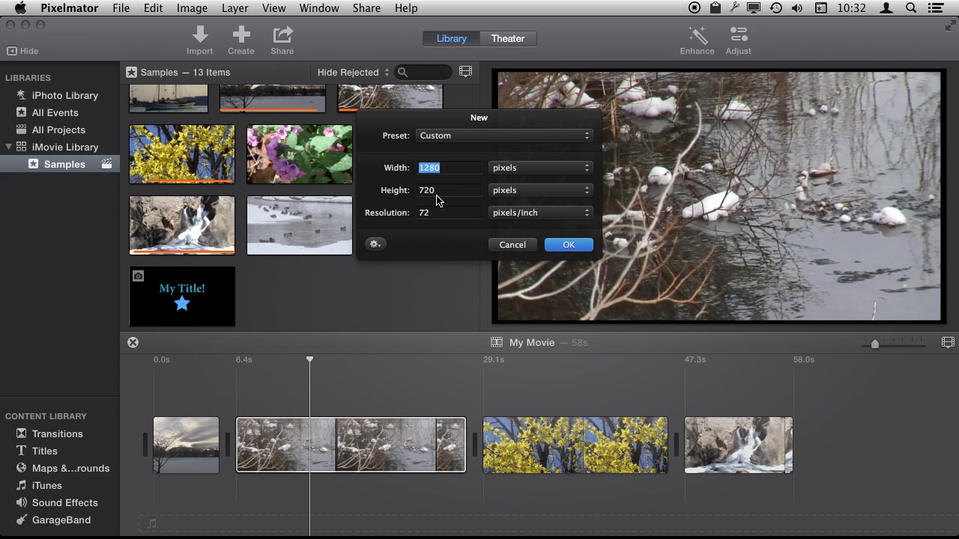
{"action": "left_click", "coordinate": [569, 245]}
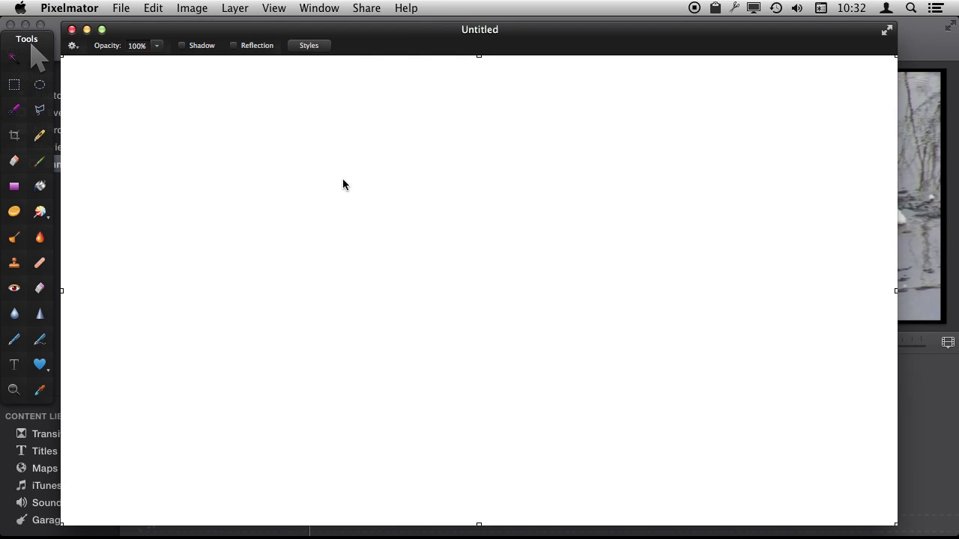
Step: Set the layer opacity to 0% and place a right-pointing arrow shape
{"action": "left_click", "coordinate": [155, 46]}
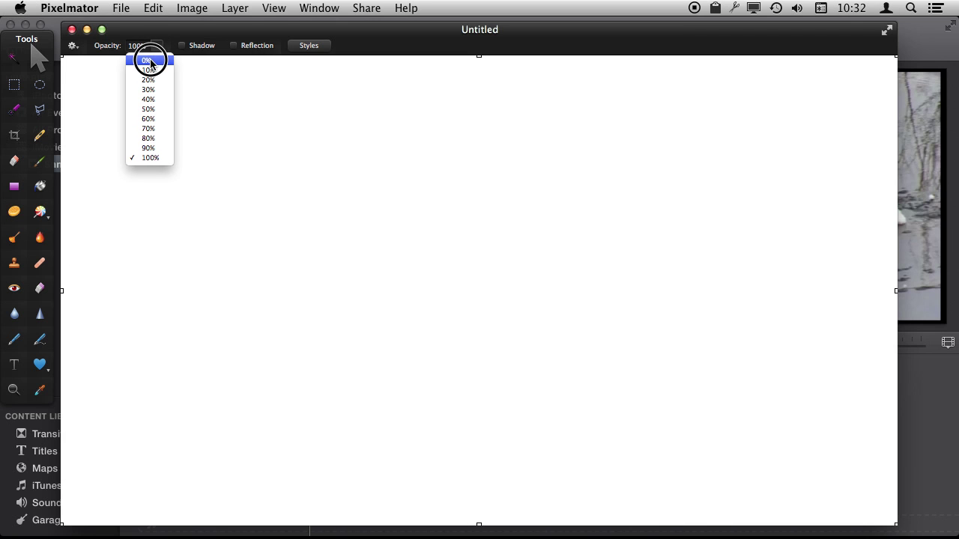
{"action": "left_click", "coordinate": [149, 61]}
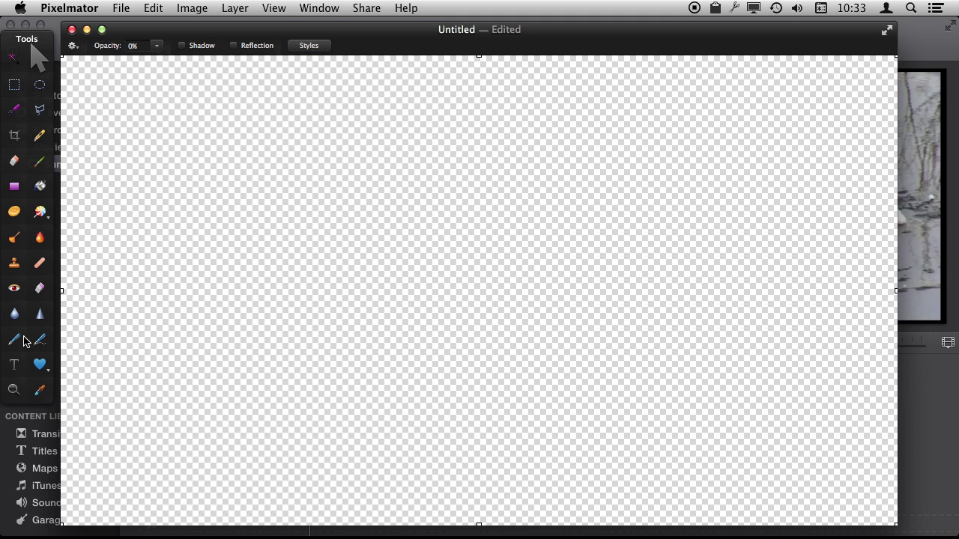
{"action": "left_click", "coordinate": [42, 364]}
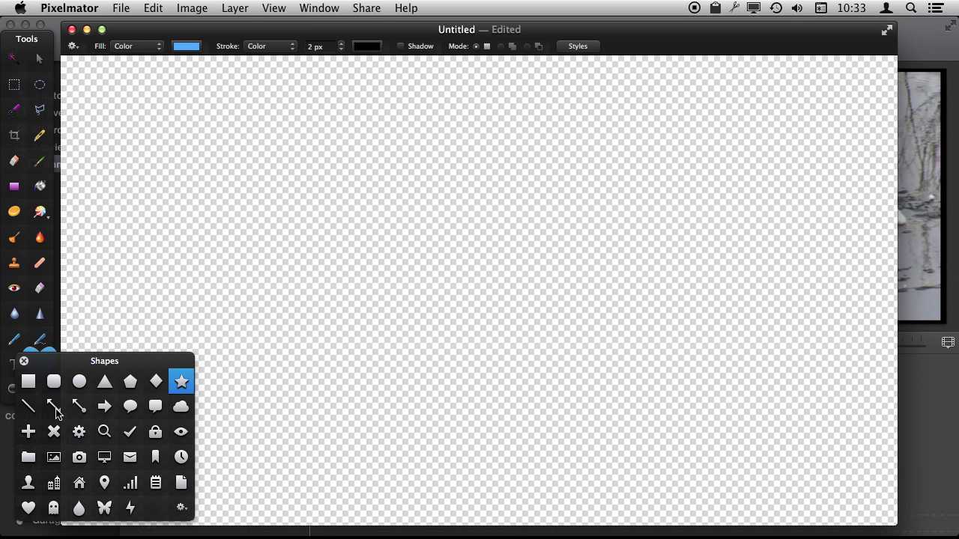
{"action": "left_click", "coordinate": [84, 409]}
{"action": "double_click", "coordinate": [104, 406]}
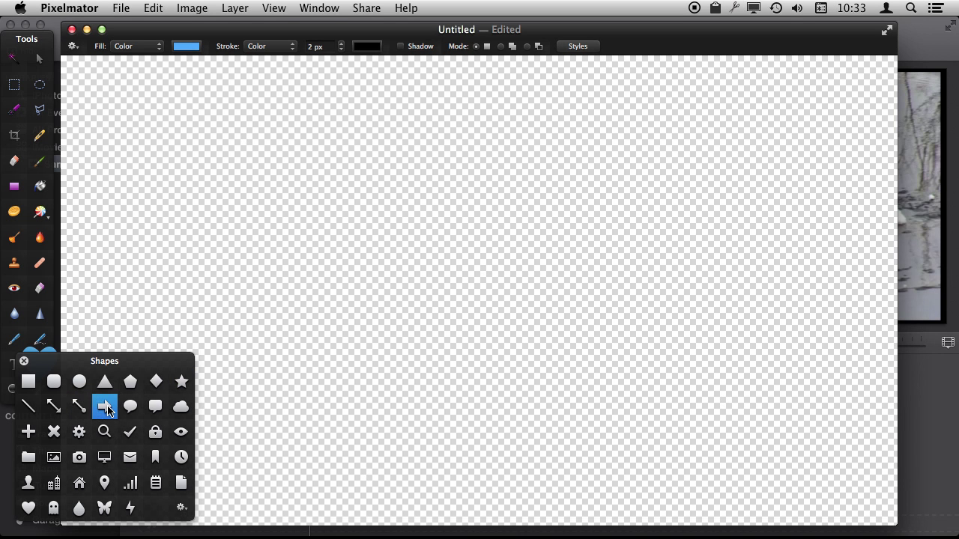
Step: Make the arrow longer and taller and move it near the canvas's top-left
{"action": "left_click_drag", "start_coordinate": [455, 291], "coordinate": [289, 292]}
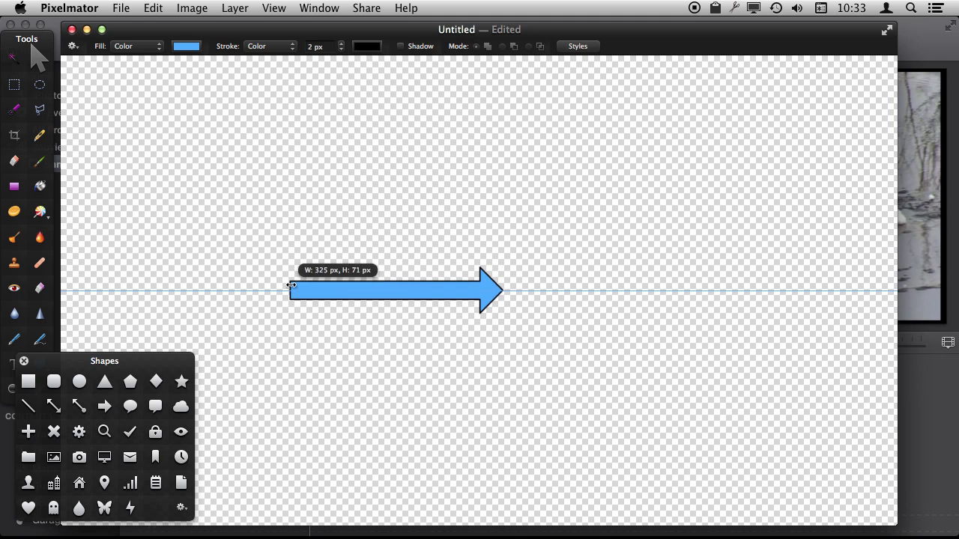
{"action": "left_click_drag", "start_coordinate": [503, 313], "coordinate": [502, 375]}
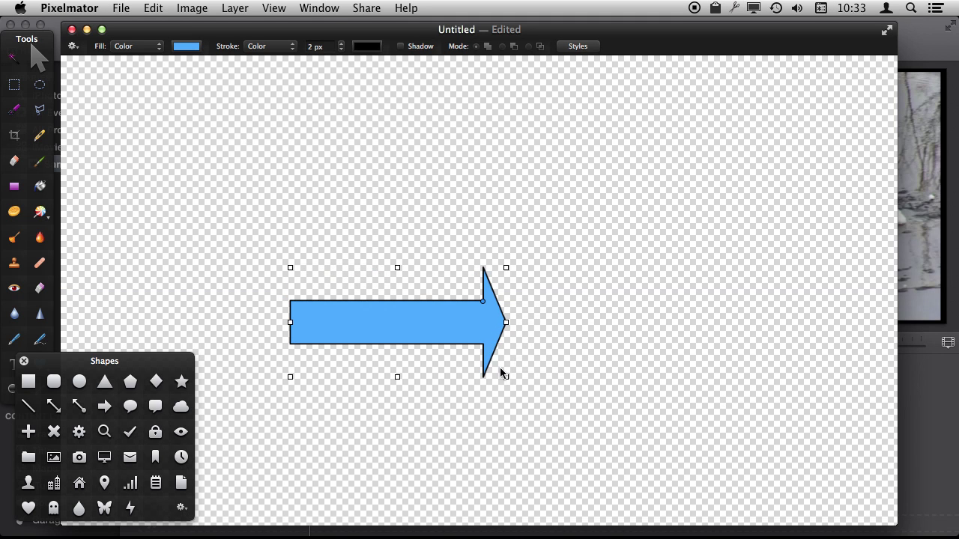
{"action": "left_click_drag", "start_coordinate": [502, 321], "coordinate": [562, 323]}
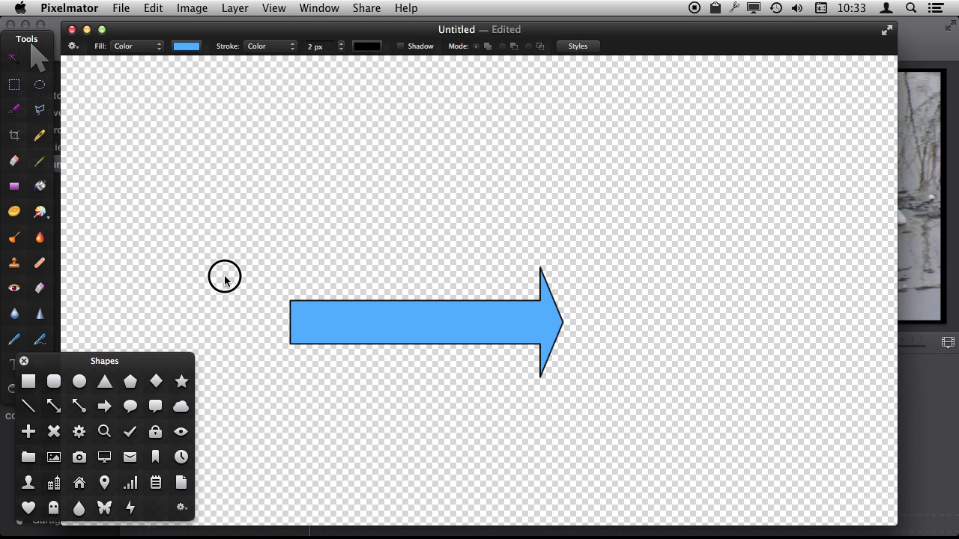
{"action": "mouse_move", "coordinate": [413, 315]}
{"action": "left_mouse_down"}
{"action": "mouse_move", "coordinate": [283, 193]}
{"action": "mouse_move", "coordinate": [419, 289]}
{"action": "mouse_move", "coordinate": [226, 147]}
{"action": "left_mouse_up"}
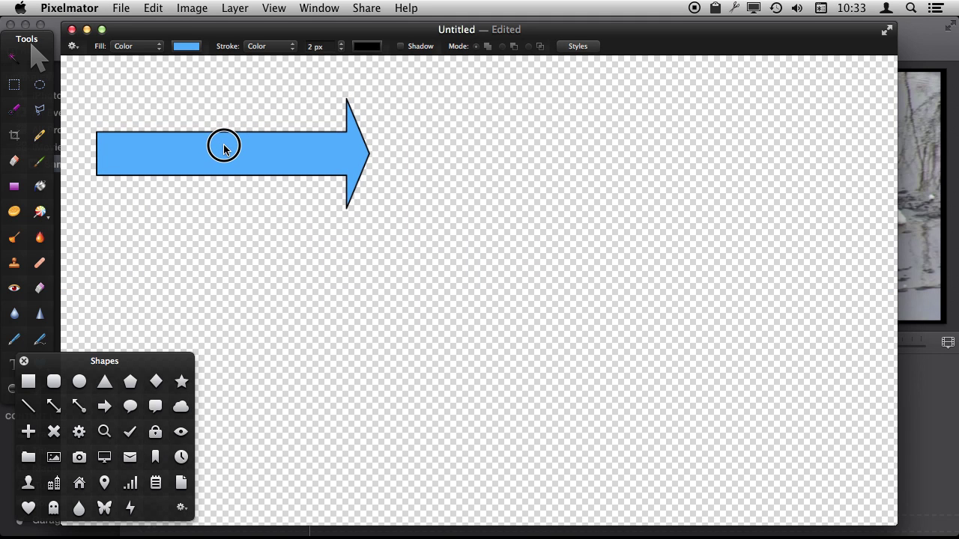
{"action": "left_click_drag", "start_coordinate": [226, 148], "coordinate": [223, 149]}
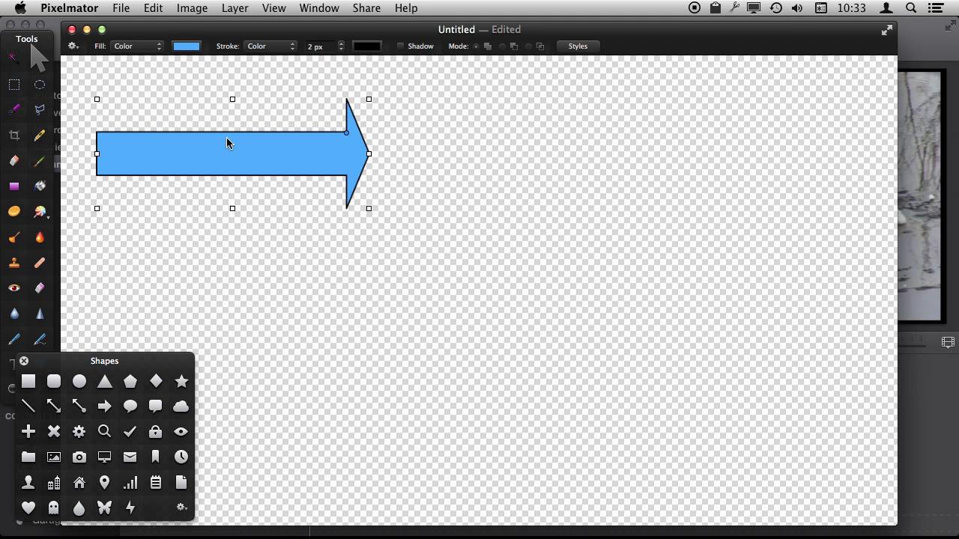
Step: Export the arrow image as a PNG named 'Arrow' into Other Docs
{"action": "left_click", "coordinate": [122, 8]}
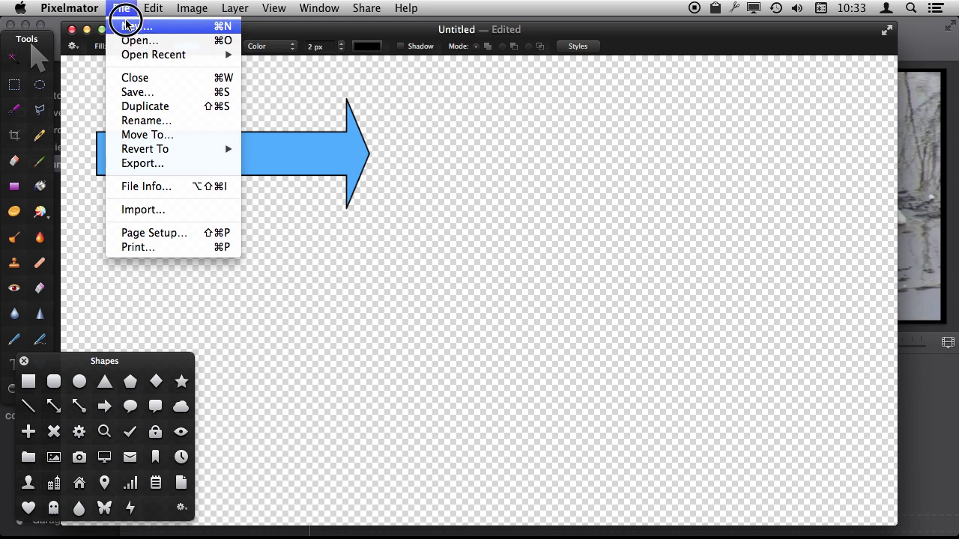
{"action": "left_click", "coordinate": [143, 162]}
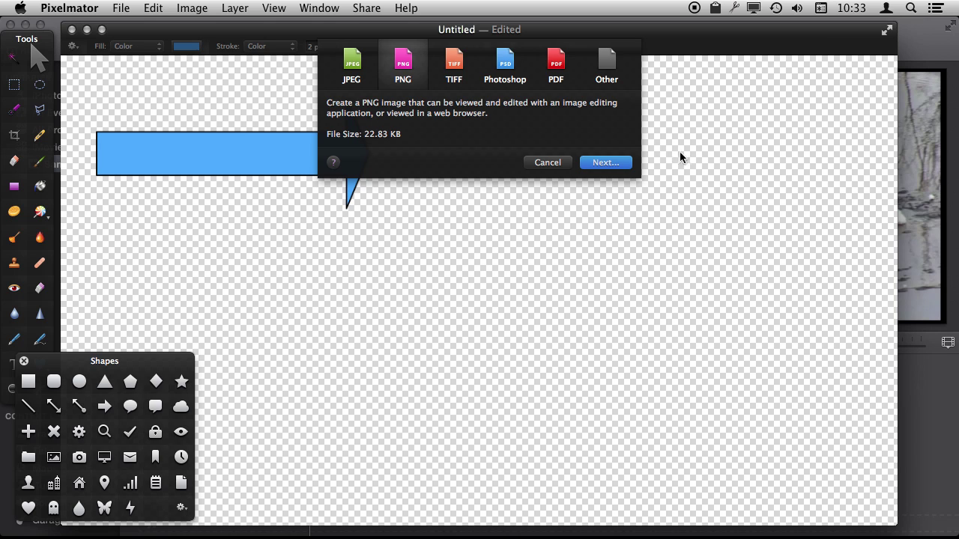
{"action": "left_click", "coordinate": [625, 164]}
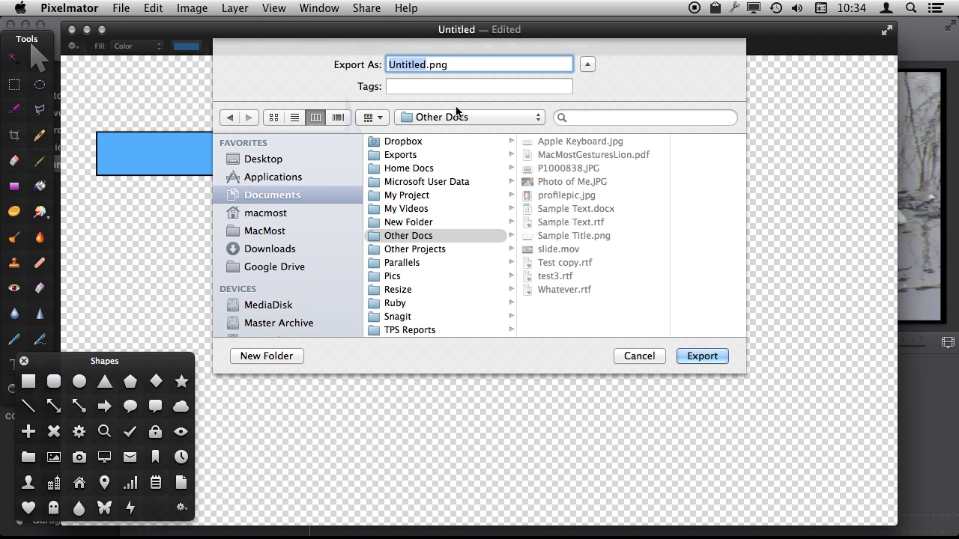
{"action": "type", "text": "Arrow"}
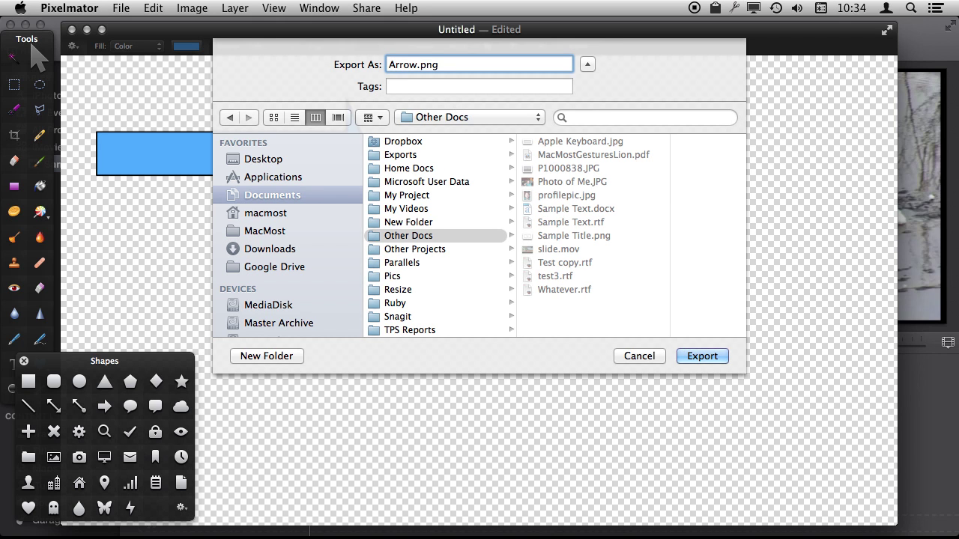
{"action": "key", "text": "Return"}
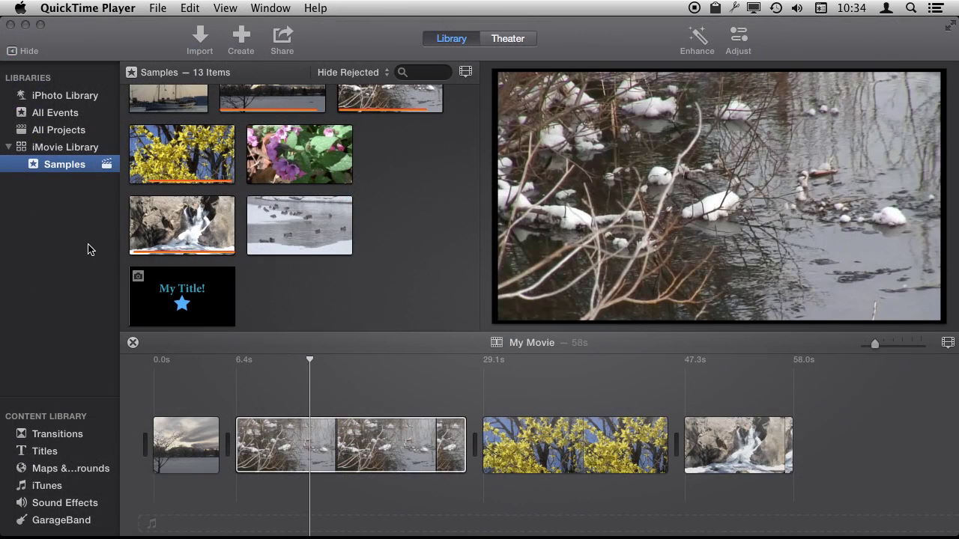
{"action": "mouse_move", "coordinate": [284, 534]}
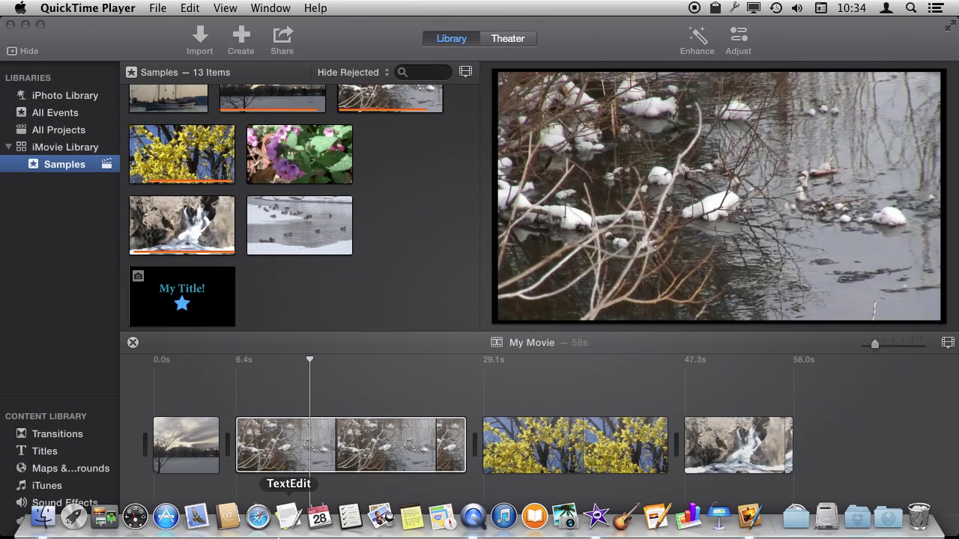
Step: Drag Arrow.png from Finder's Other Docs onto the iMovie timeline above the second clip
{"action": "left_click", "coordinate": [43, 517]}
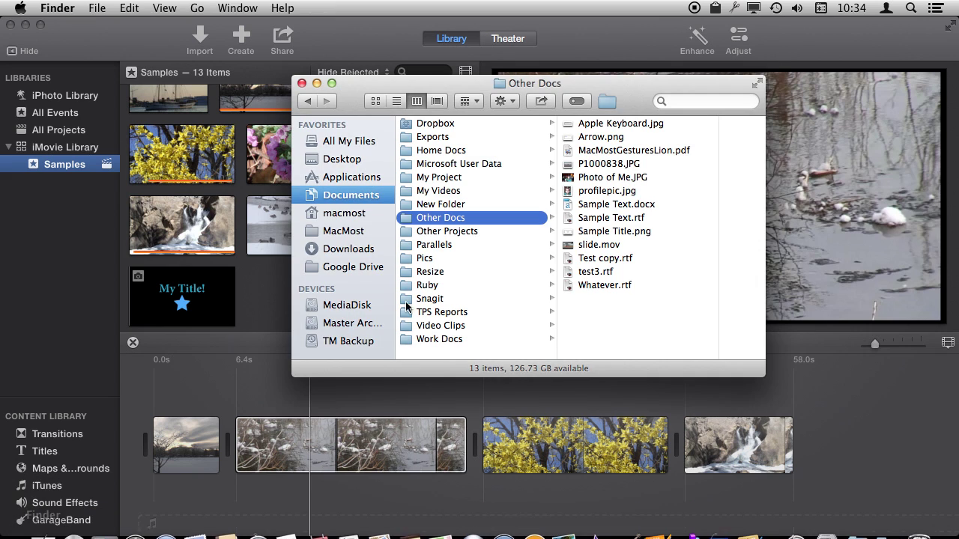
{"action": "left_click", "coordinate": [568, 140]}
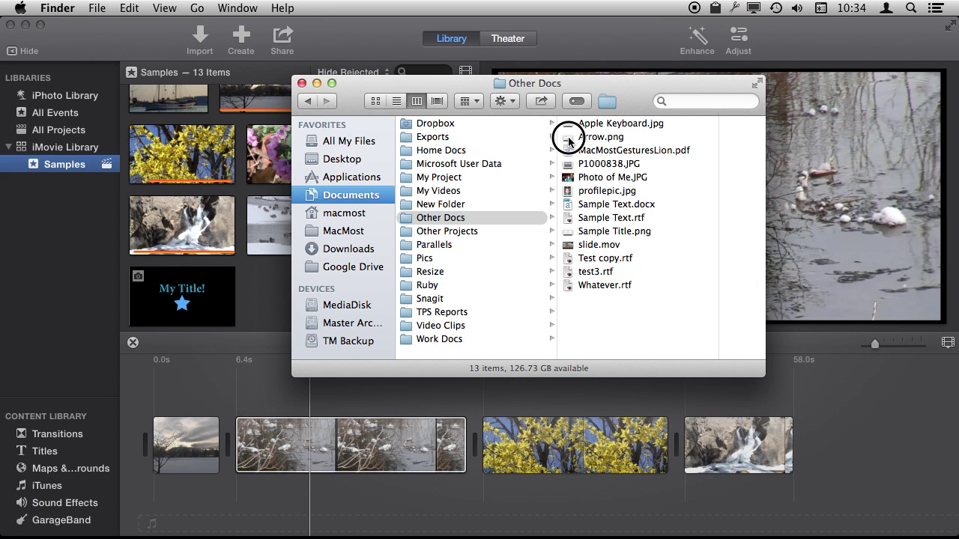
{"action": "left_click_drag", "start_coordinate": [568, 140], "coordinate": [285, 402]}
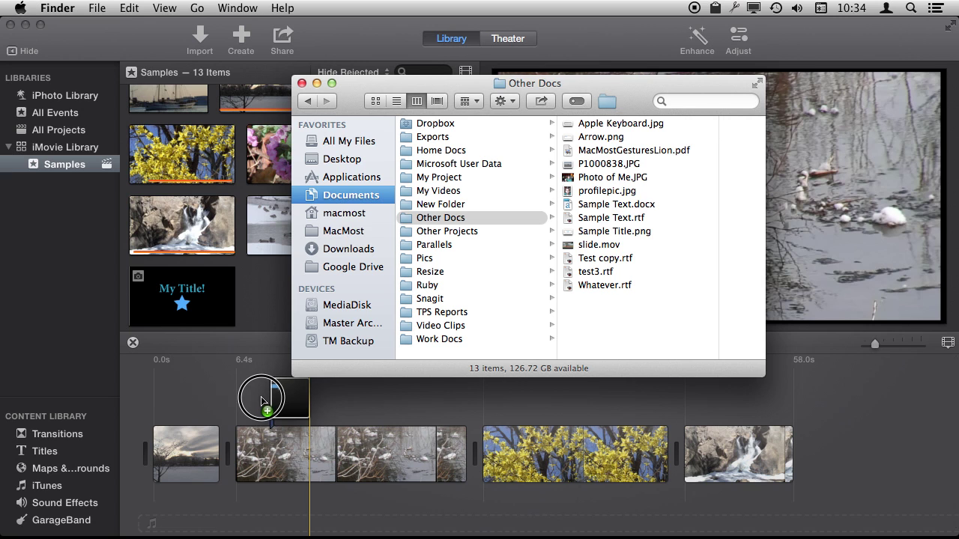
{"action": "left_click_drag", "start_coordinate": [286, 402], "coordinate": [293, 409]}
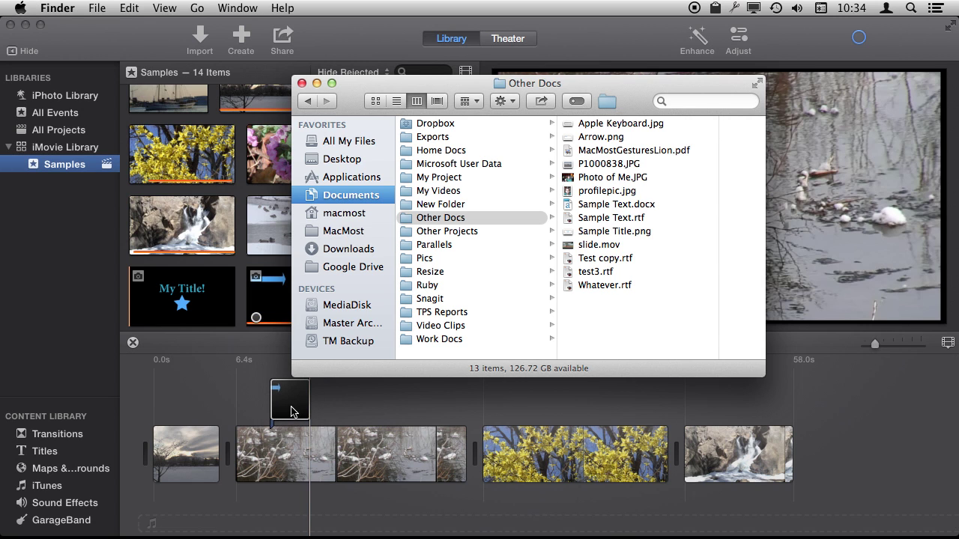
{"action": "left_click", "coordinate": [320, 54]}
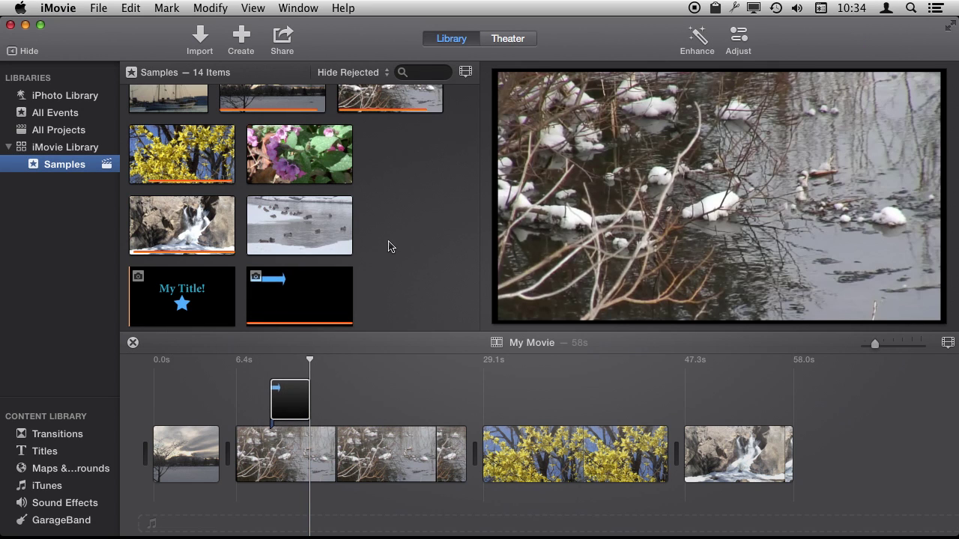
Step: Play the arrow overlay over the snowy river clip, then return to Pixelmator
{"action": "left_click", "coordinate": [278, 397]}
{"action": "left_click", "coordinate": [287, 367]}
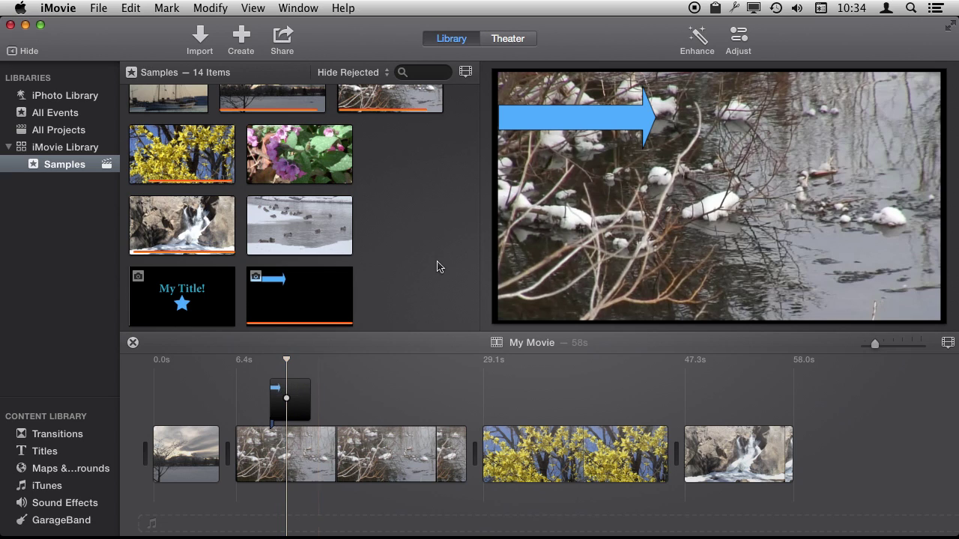
{"action": "mouse_move", "coordinate": [708, 149]}
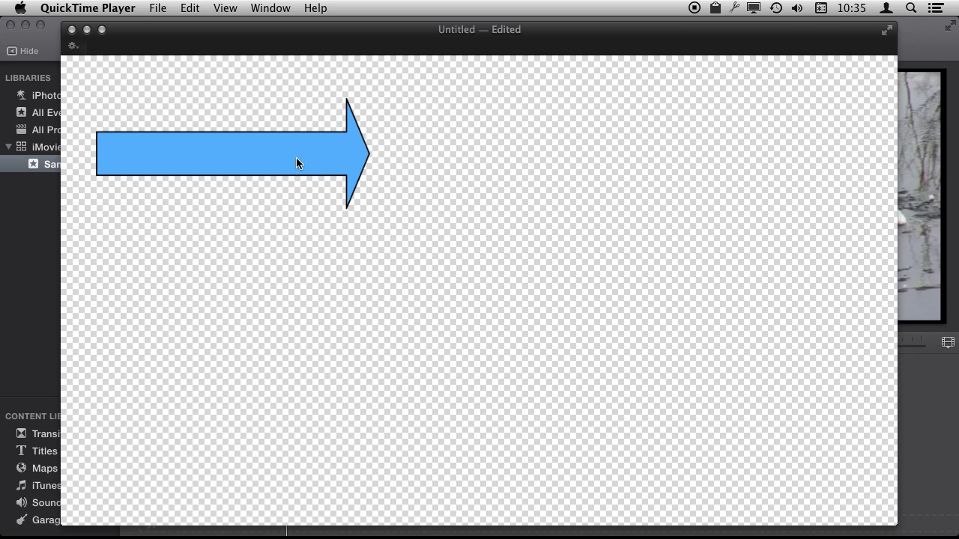
{"action": "left_click", "coordinate": [295, 157]}
Step: Delete the arrow layer and draw a large ellipse across the canvas
{"action": "key", "text": "Delete"}
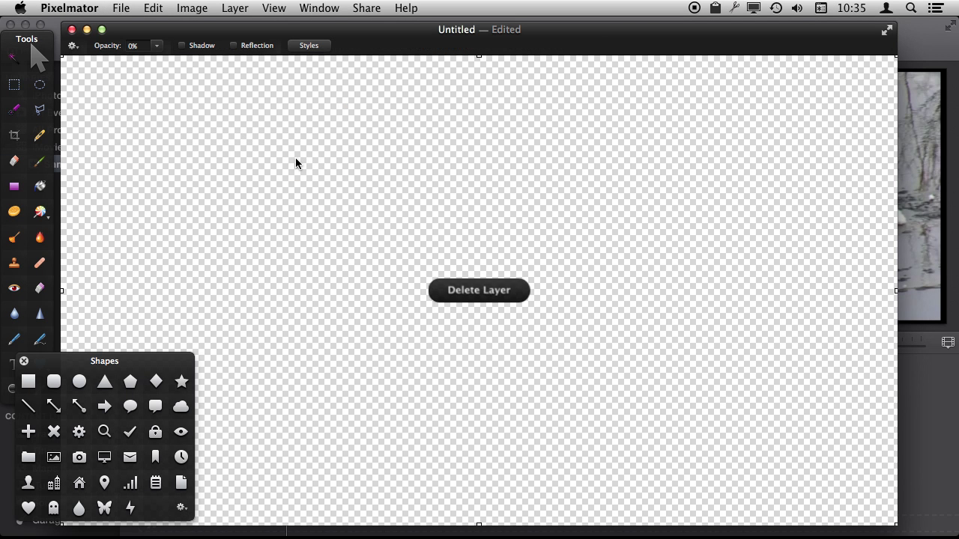
{"action": "left_click", "coordinate": [77, 385]}
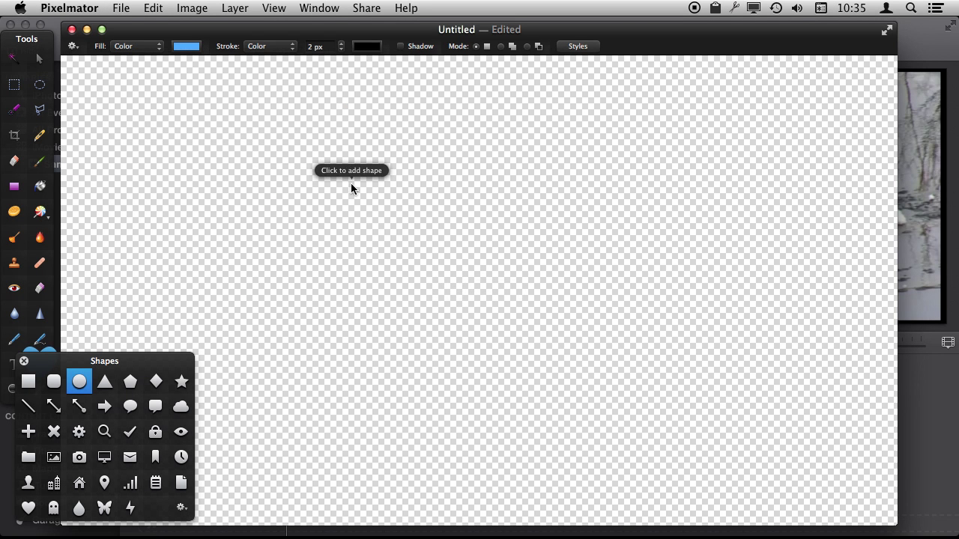
{"action": "left_click_drag", "start_coordinate": [315, 182], "coordinate": [836, 493]}
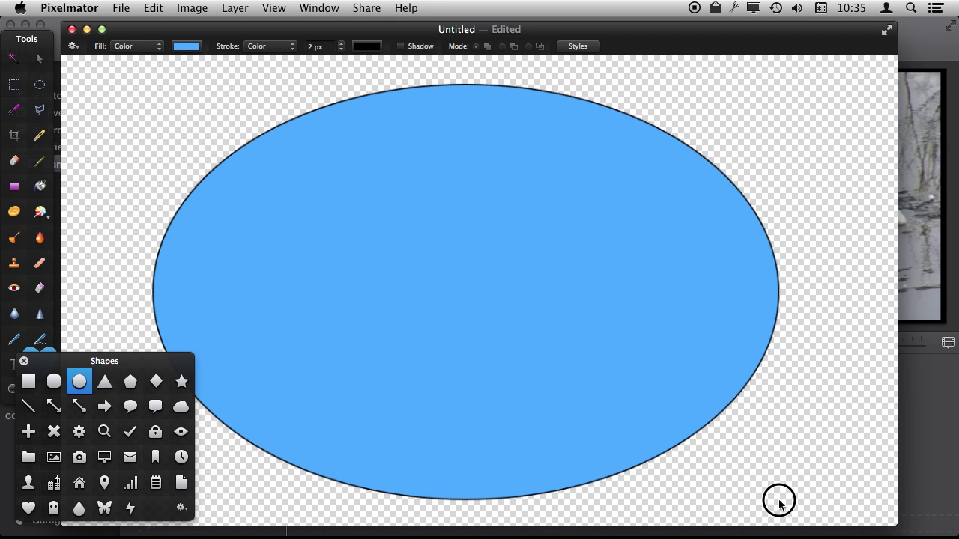
{"action": "left_click_drag", "start_coordinate": [835, 493], "coordinate": [816, 501]}
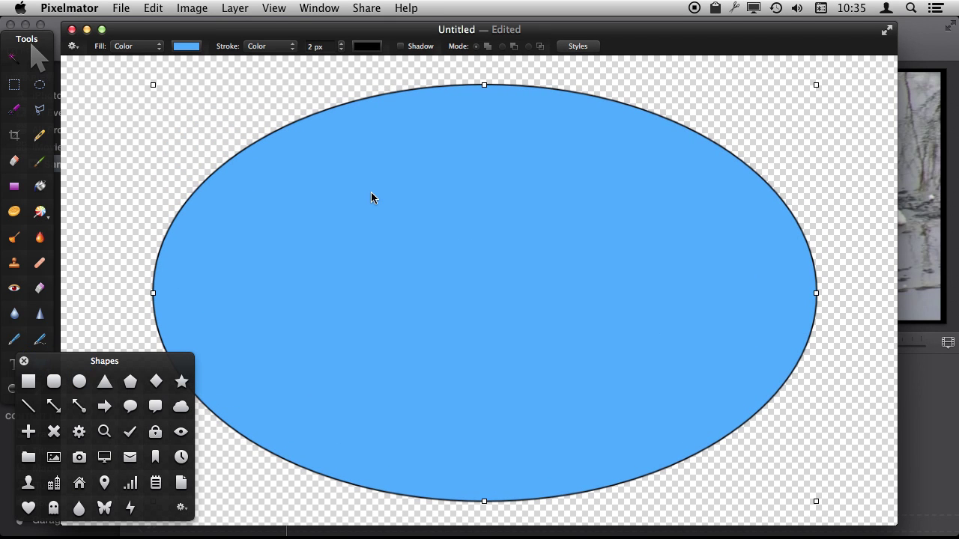
Step: Give the ellipse no fill and a thicker red outline
{"action": "left_click", "coordinate": [147, 48]}
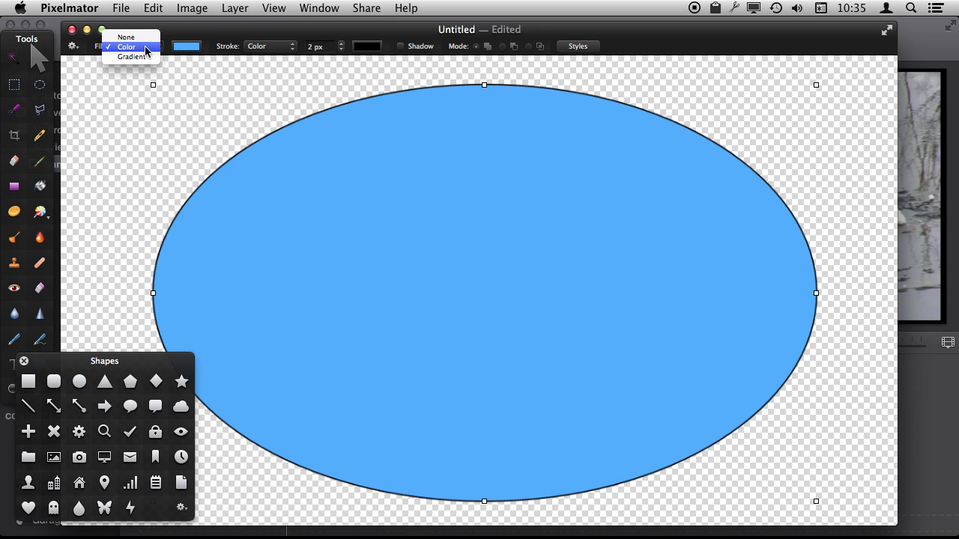
{"action": "left_click", "coordinate": [140, 37]}
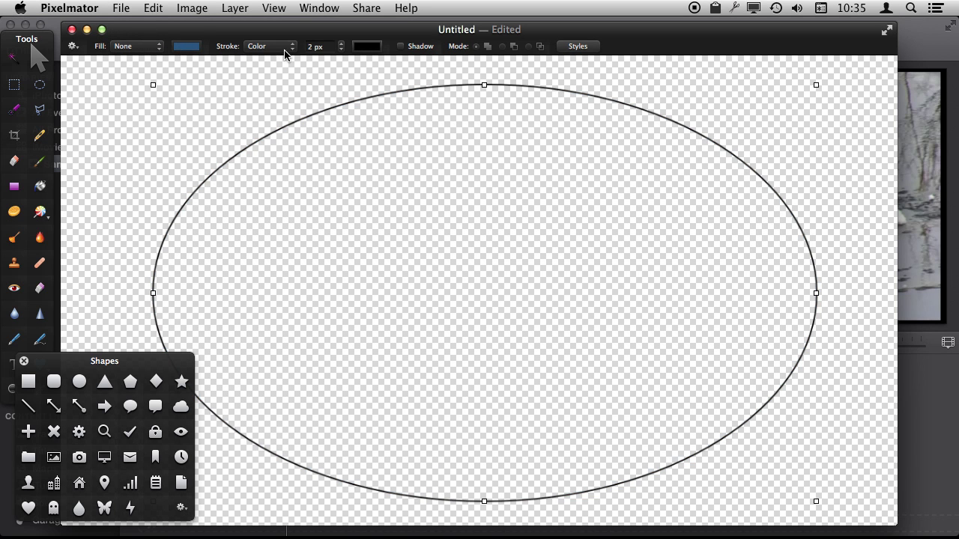
{"action": "left_click", "coordinate": [342, 43]}
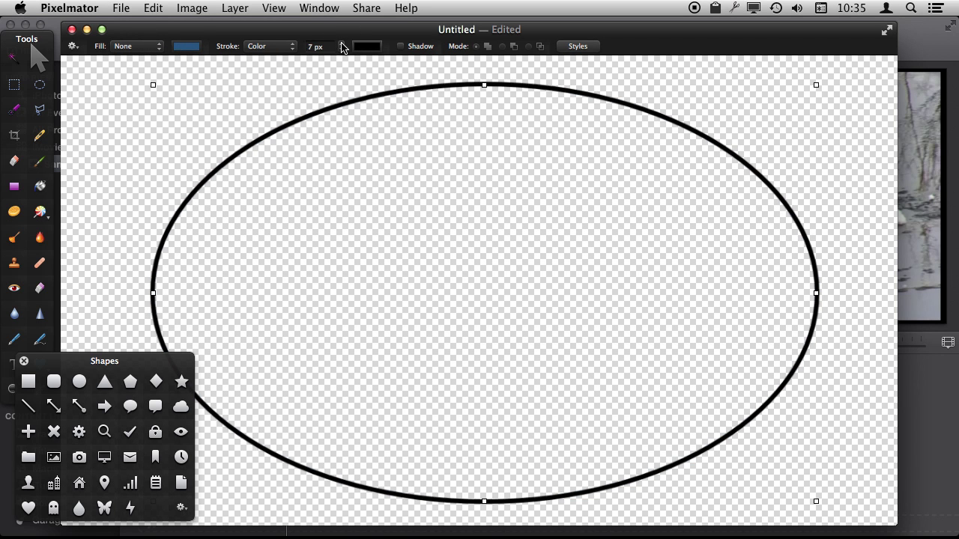
{"action": "left_click", "coordinate": [366, 46]}
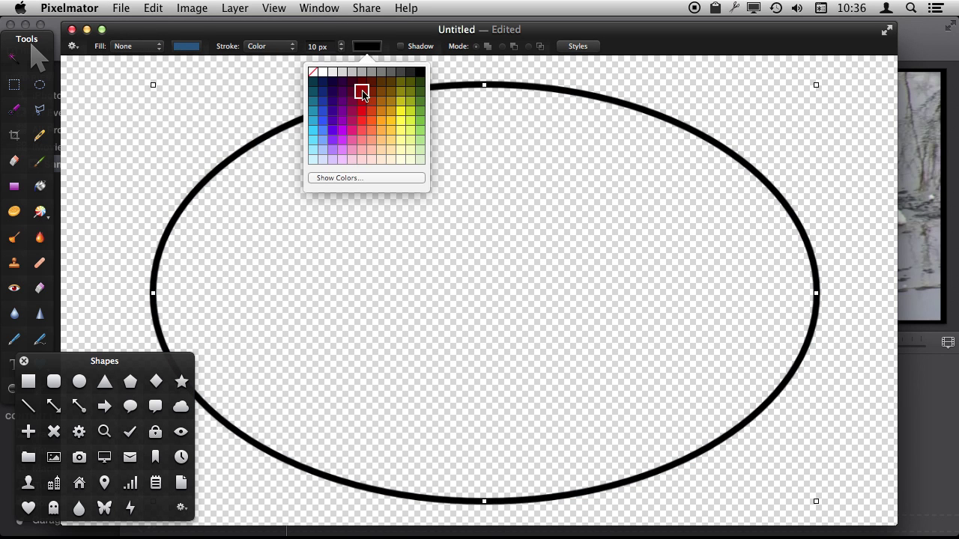
{"action": "left_click", "coordinate": [362, 117]}
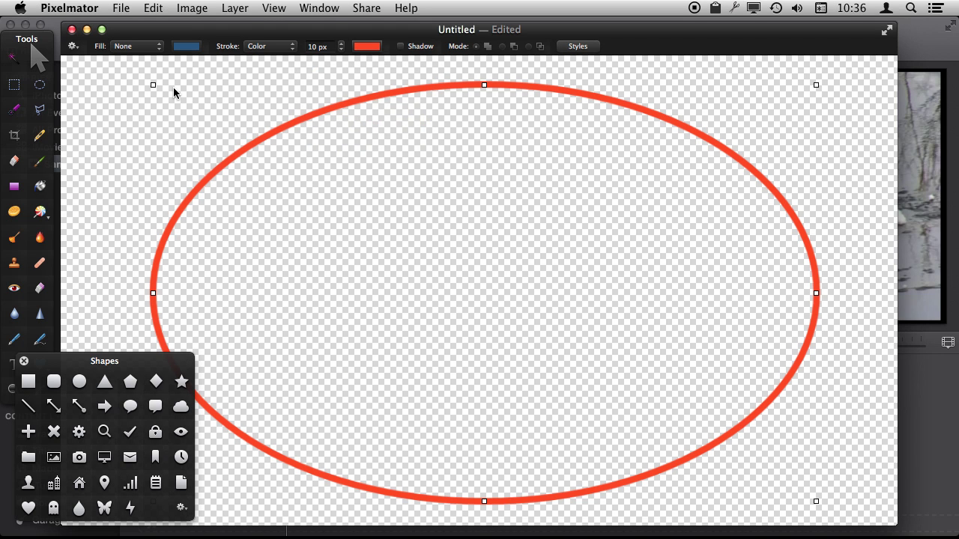
{"action": "left_click", "coordinate": [125, 92]}
Step: Start exporting the ellipse image as a PNG
{"action": "left_click", "coordinate": [120, 7]}
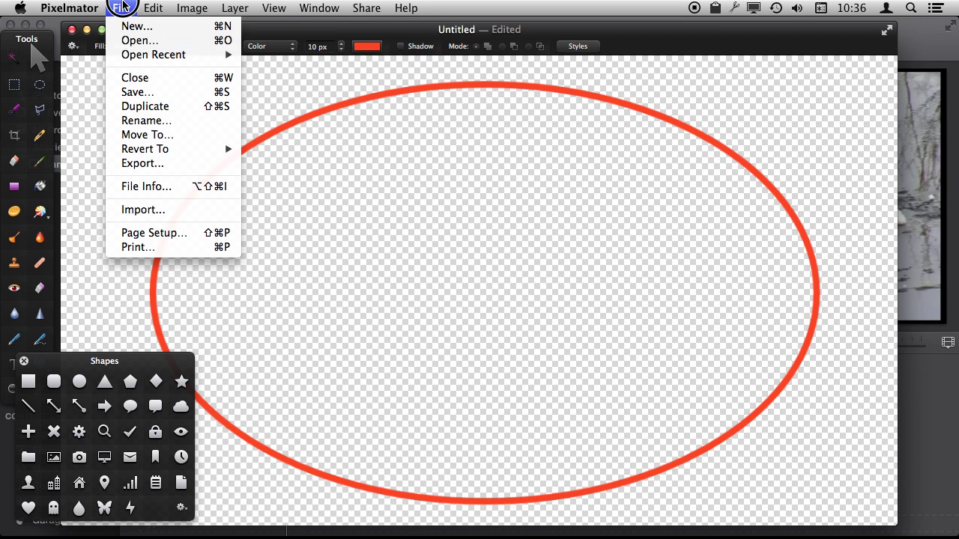
{"action": "left_click", "coordinate": [143, 161]}
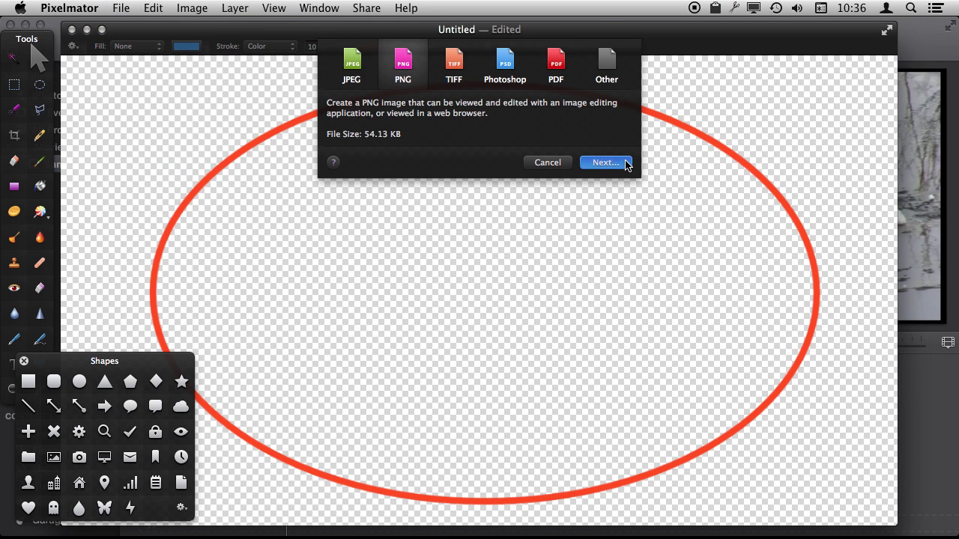
{"action": "left_click", "coordinate": [625, 163]}
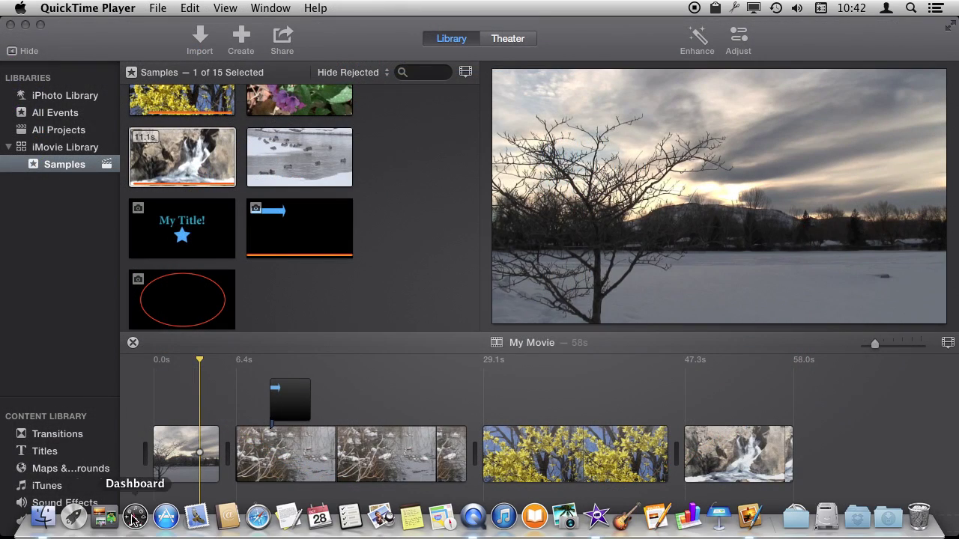
Step: Drag Circle.png from Other Docs onto the timeline above the first clip
{"action": "left_click", "coordinate": [38, 523]}
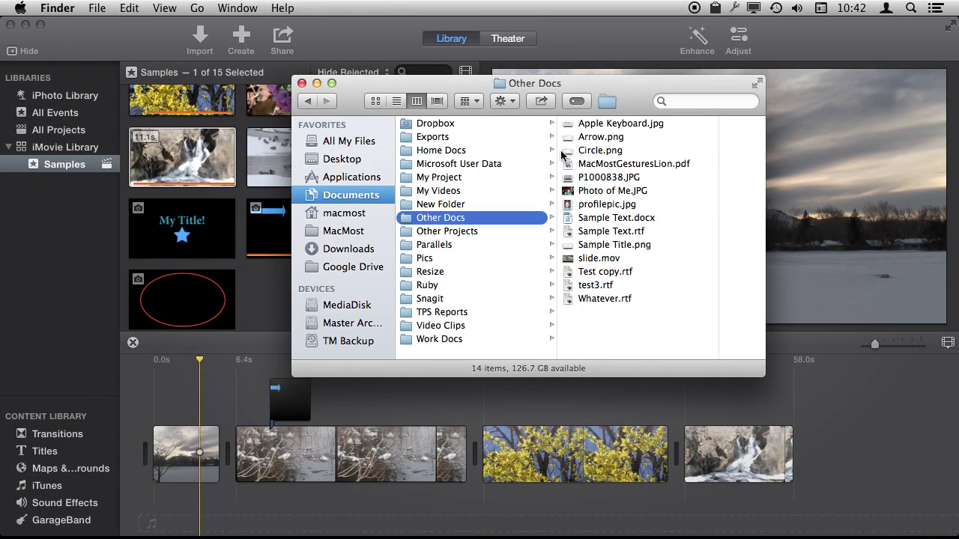
{"action": "left_click_drag", "start_coordinate": [561, 155], "coordinate": [579, 153]}
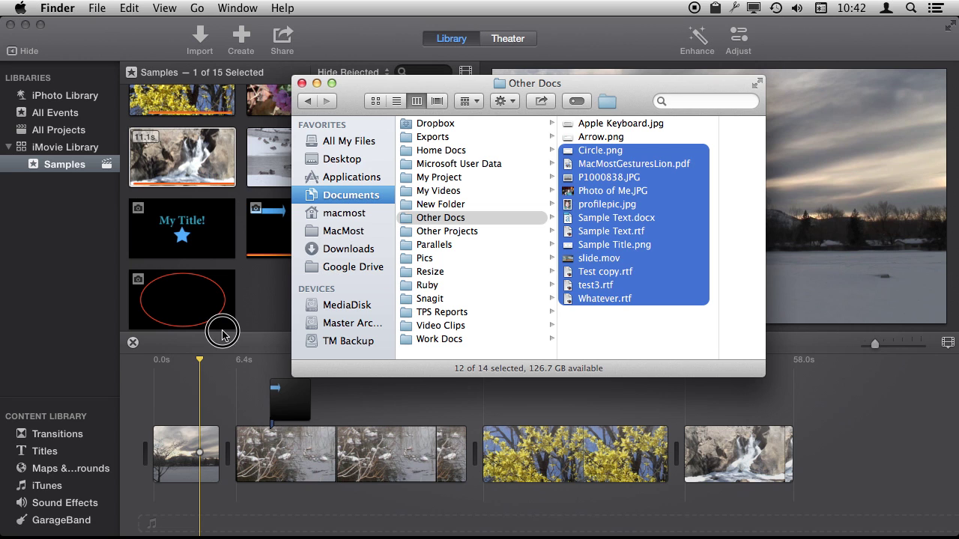
{"action": "left_click", "coordinate": [578, 152]}
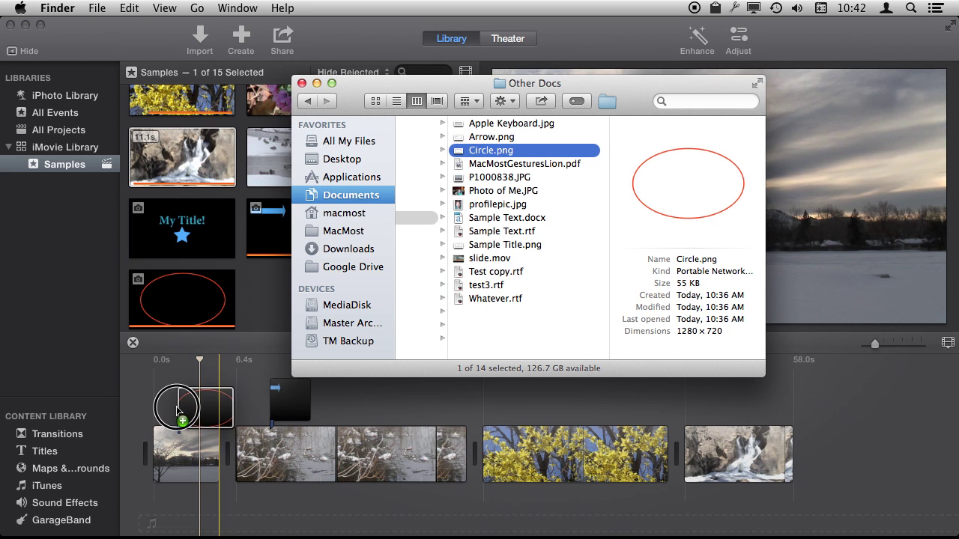
{"action": "left_click_drag", "start_coordinate": [567, 153], "coordinate": [166, 397]}
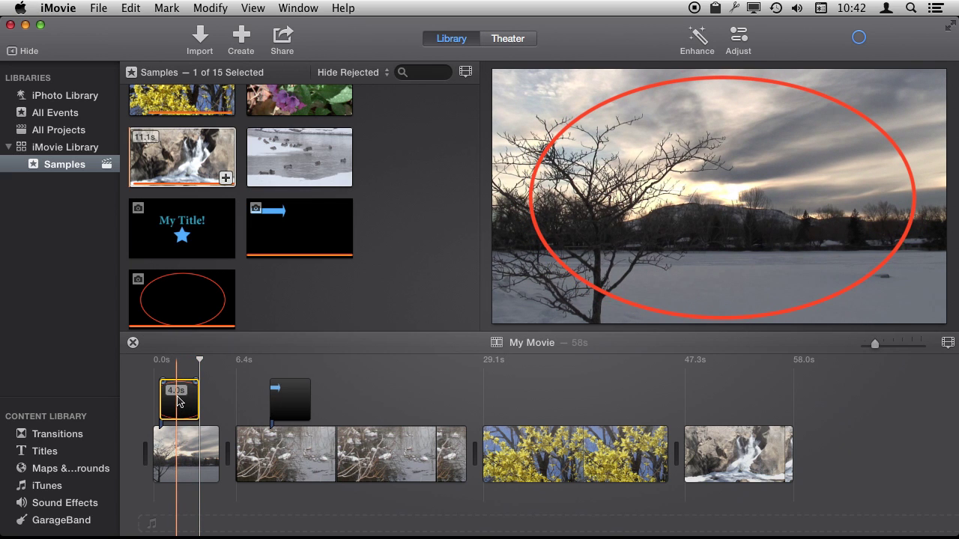
Step: Open the ellipse overlay's crop controls and try a framing style
{"action": "left_click", "coordinate": [177, 400]}
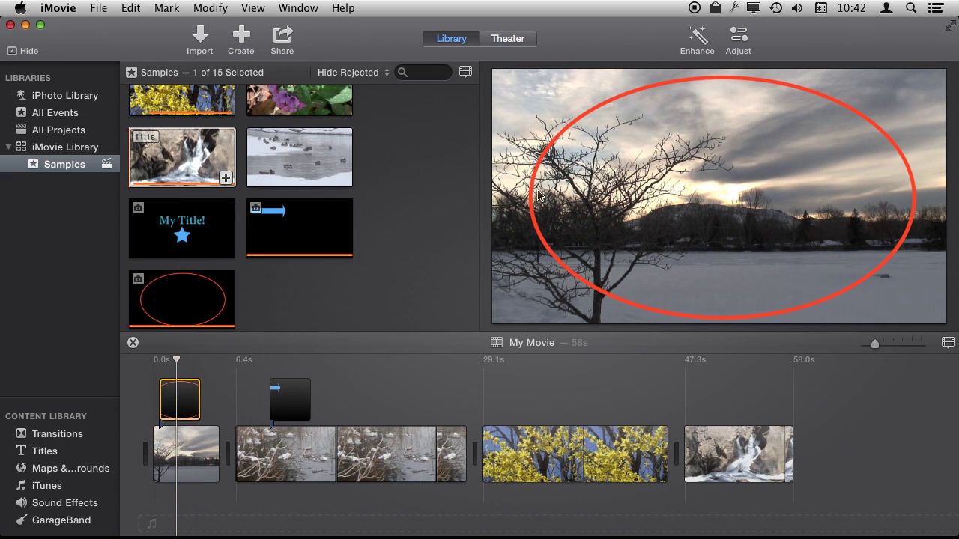
{"action": "left_click", "coordinate": [738, 39]}
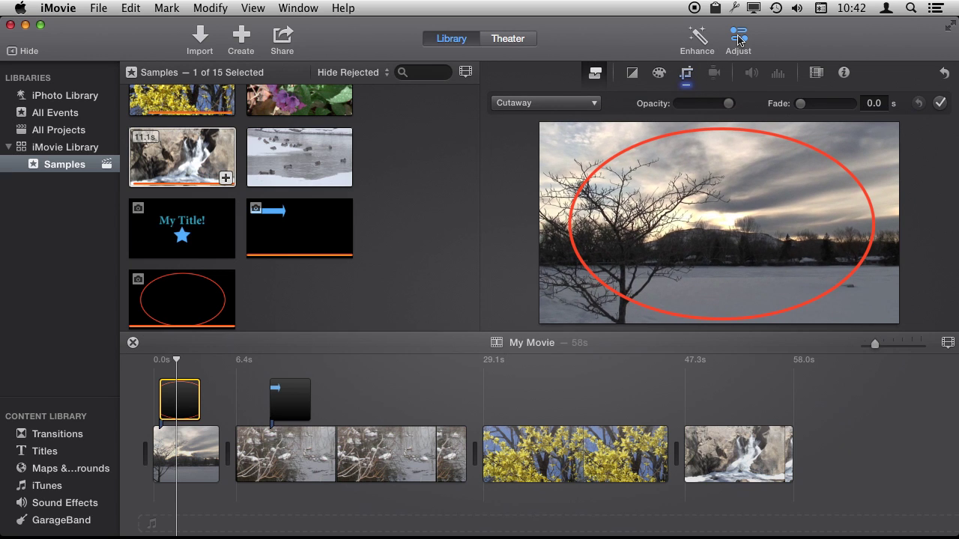
{"action": "left_click", "coordinate": [687, 73]}
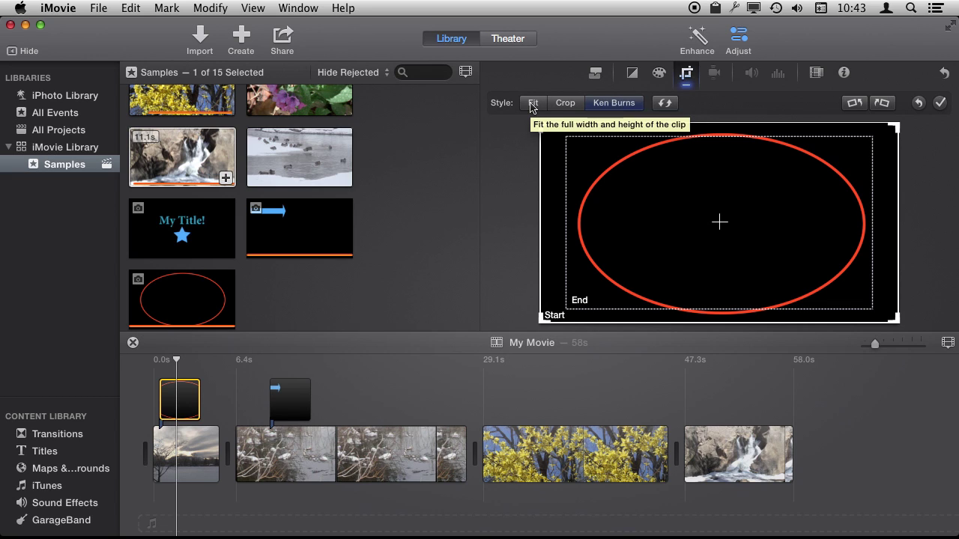
{"action": "left_click", "coordinate": [532, 105]}
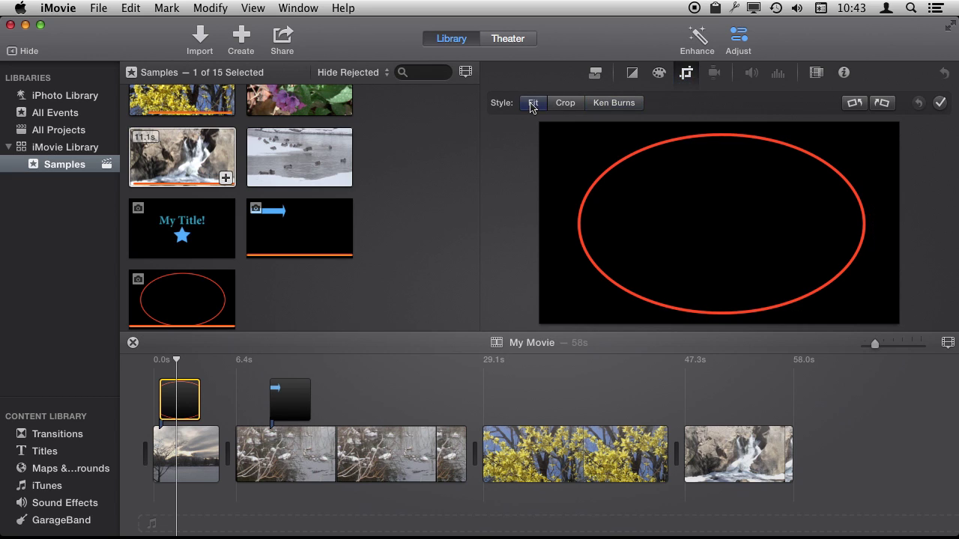
{"action": "left_click", "coordinate": [738, 41]}
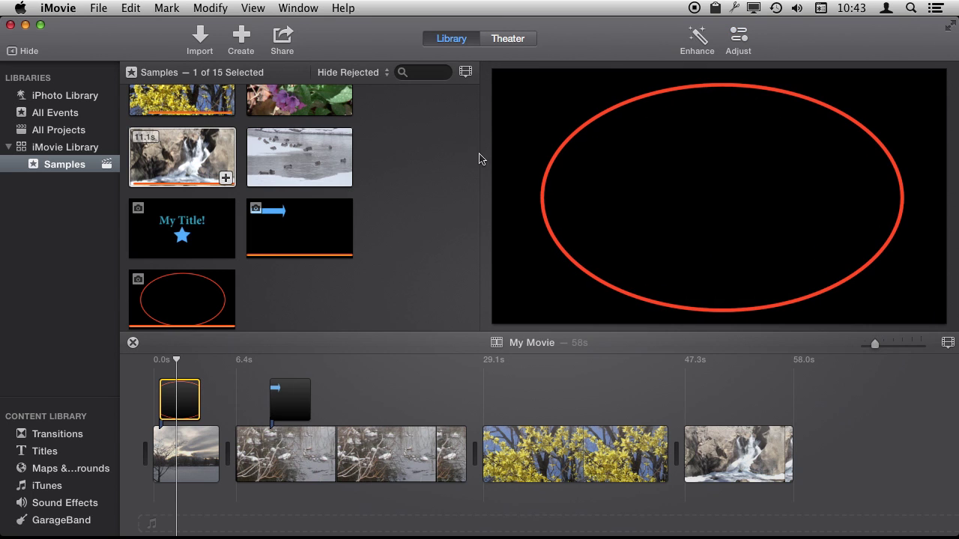
{"action": "left_click", "coordinate": [178, 369]}
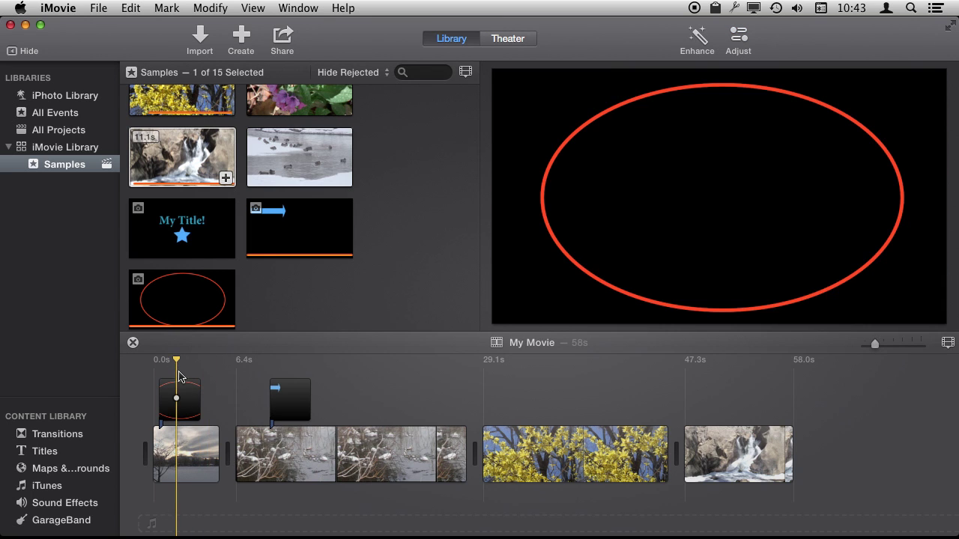
Step: Reselect the red ellipse overlay and set its crop style to Crop to fill the frame
{"action": "left_click", "coordinate": [179, 407]}
{"action": "left_click", "coordinate": [742, 34]}
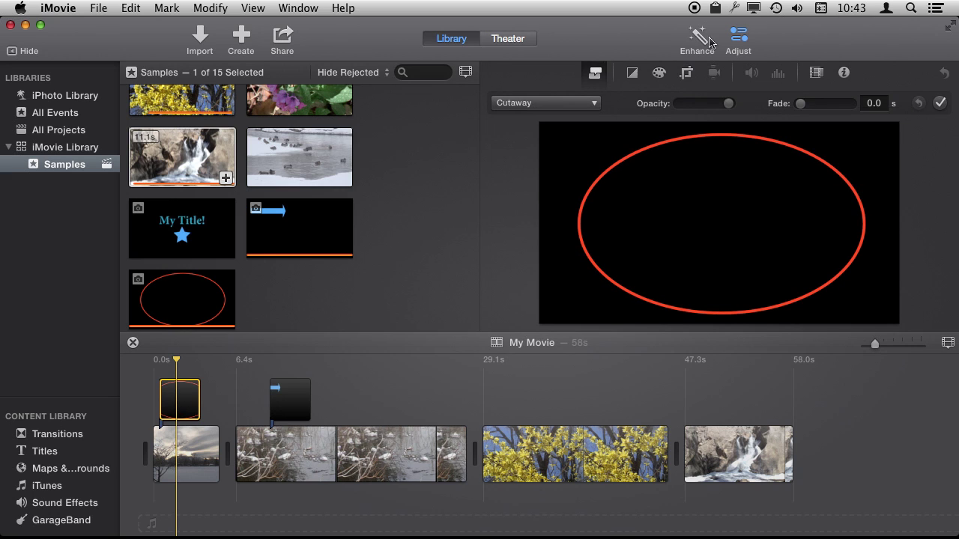
{"action": "left_click", "coordinate": [685, 73]}
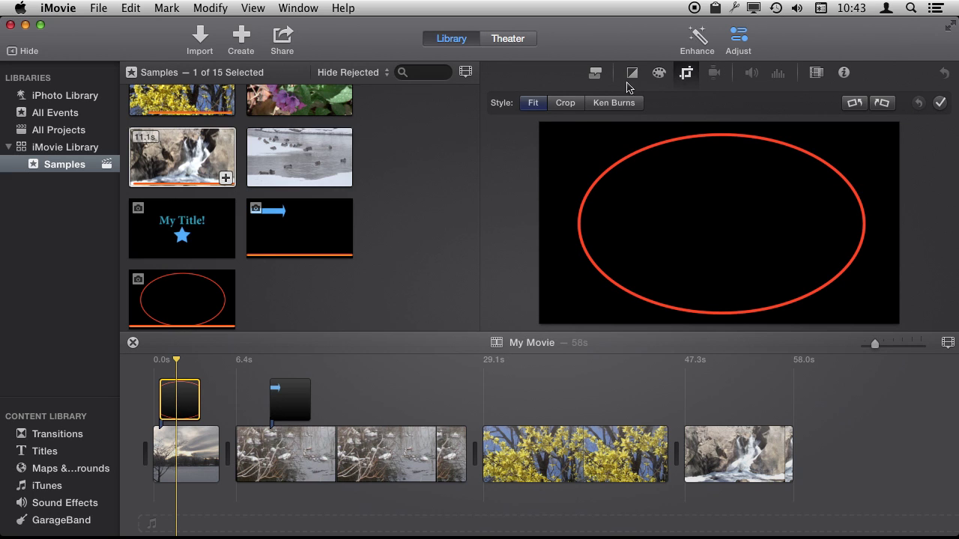
{"action": "left_click", "coordinate": [563, 103]}
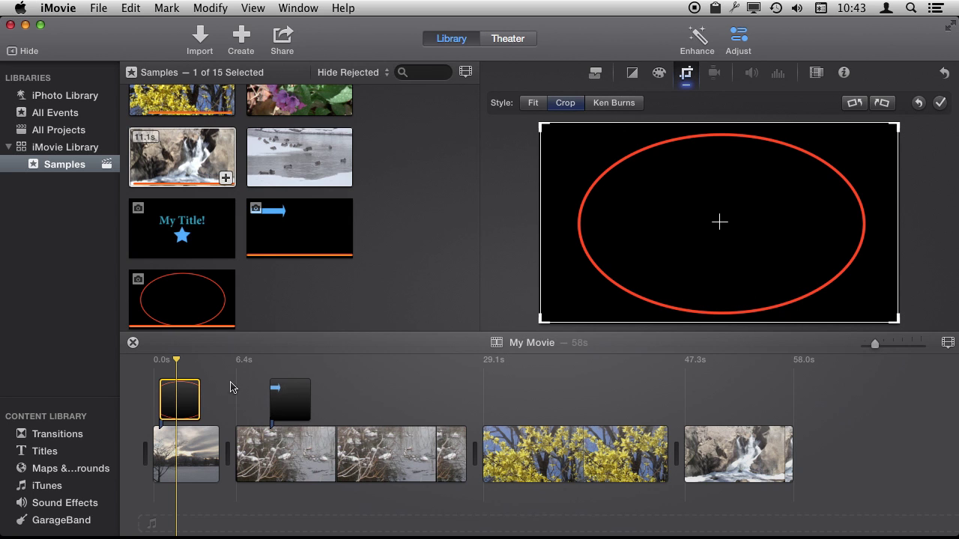
{"action": "left_click", "coordinate": [747, 52]}
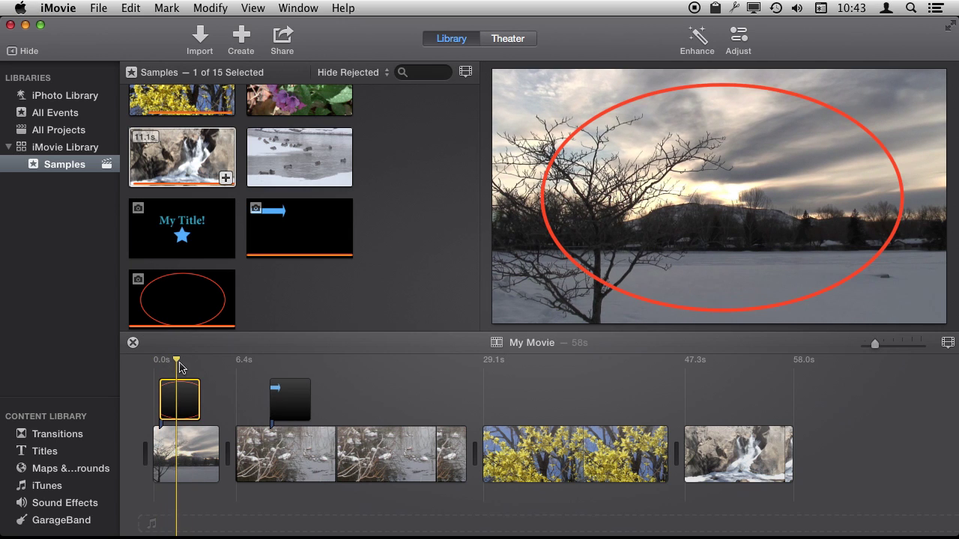
Step: Raise the ellipse overlay's fade to 0.8 seconds
{"action": "left_click", "coordinate": [733, 41]}
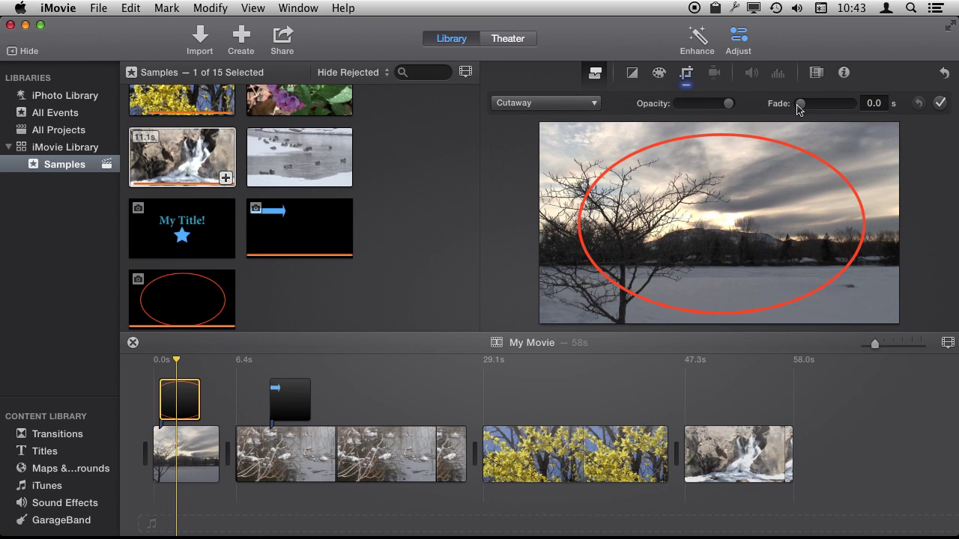
{"action": "left_click_drag", "start_coordinate": [799, 109], "coordinate": [814, 109]}
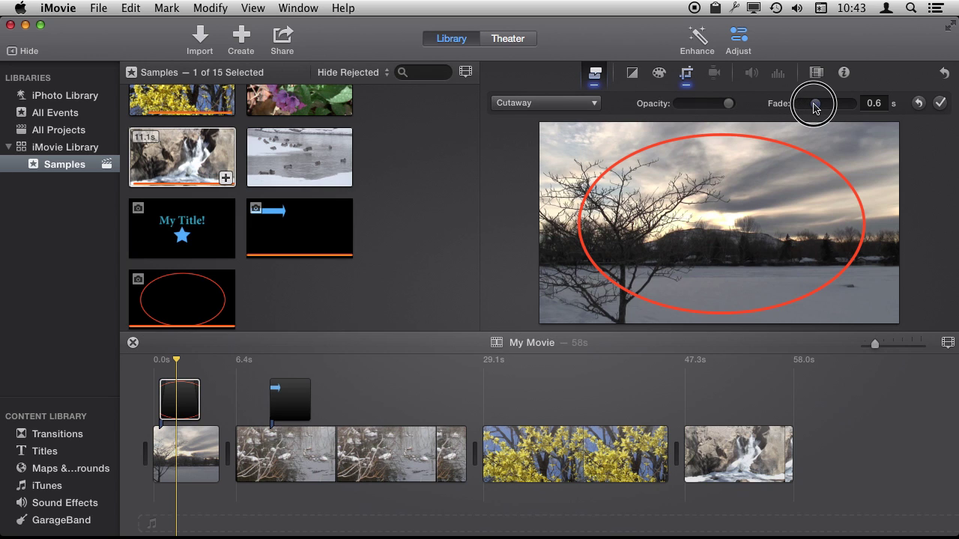
{"action": "left_click_drag", "start_coordinate": [814, 108], "coordinate": [820, 108]}
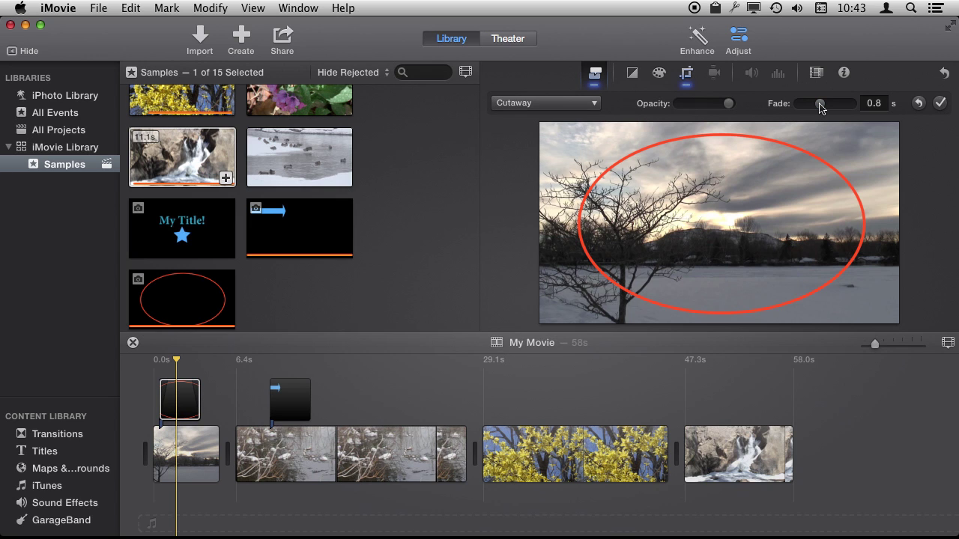
Step: Reselect the ellipse overlay and set its fade back to 0.0 seconds
{"action": "left_click", "coordinate": [146, 366]}
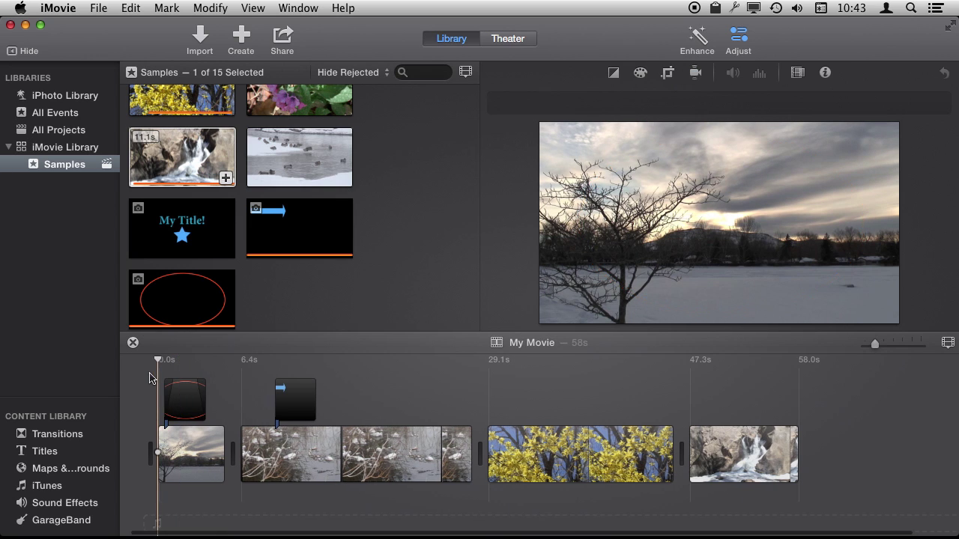
{"action": "left_click", "coordinate": [169, 378]}
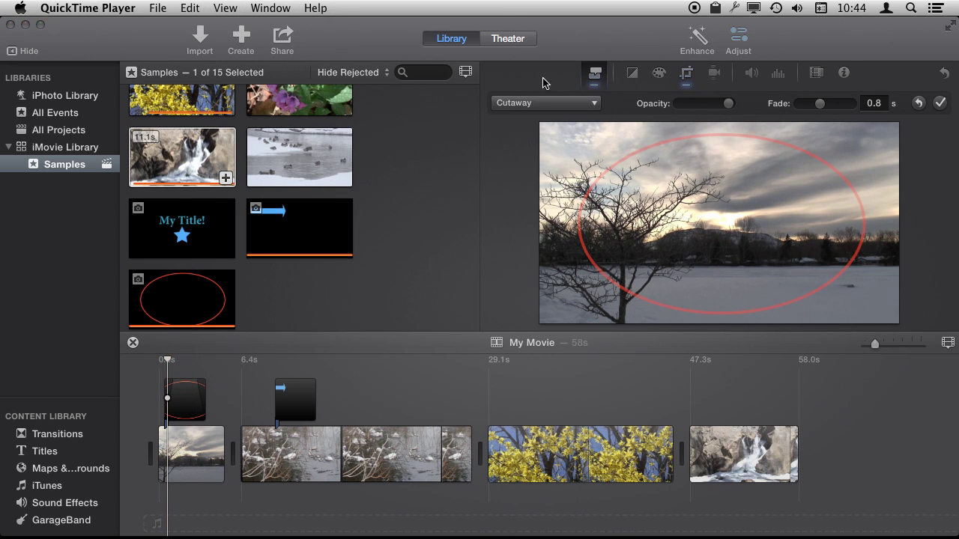
{"action": "left_click", "coordinate": [187, 401]}
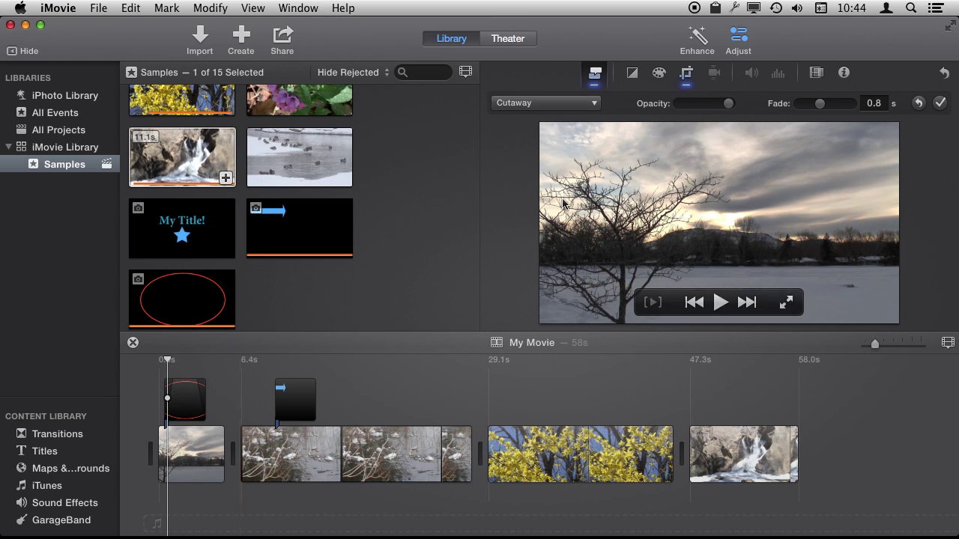
{"action": "left_click_drag", "start_coordinate": [801, 105], "coordinate": [796, 107]}
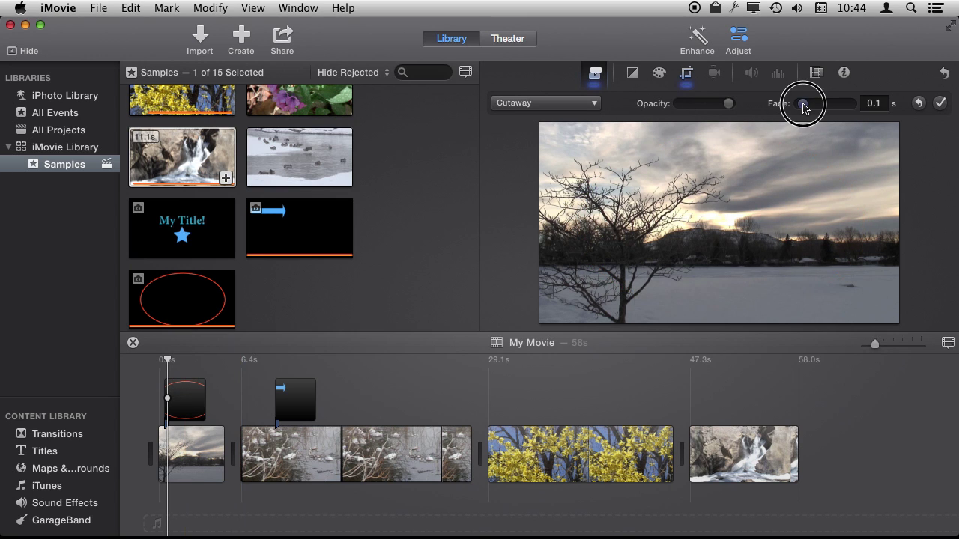
{"action": "left_click", "coordinate": [188, 365]}
{"action": "mouse_move", "coordinate": [719, 222]}
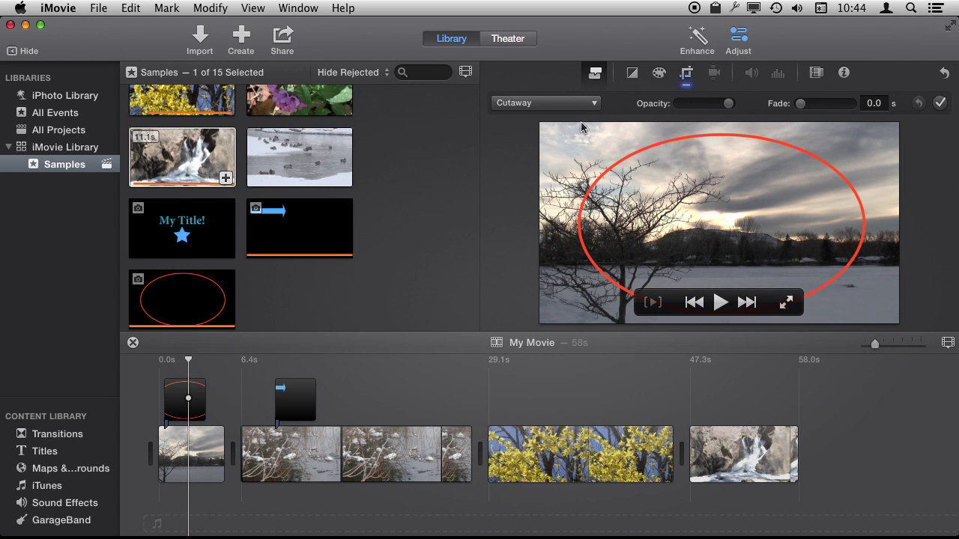
Step: Switch the red ellipse overlay to Picture in Picture and move the inset to the upper left
{"action": "left_click", "coordinate": [550, 104]}
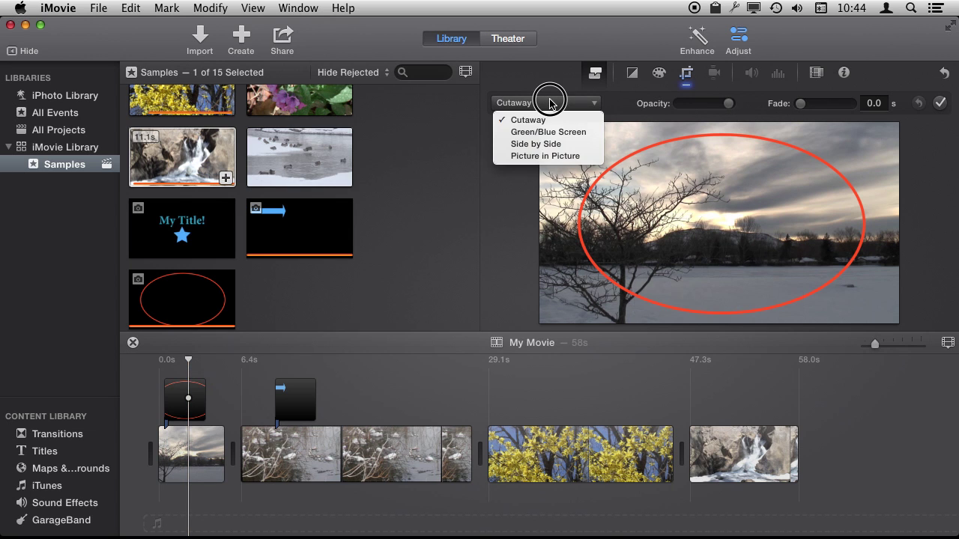
{"action": "left_click", "coordinate": [545, 155]}
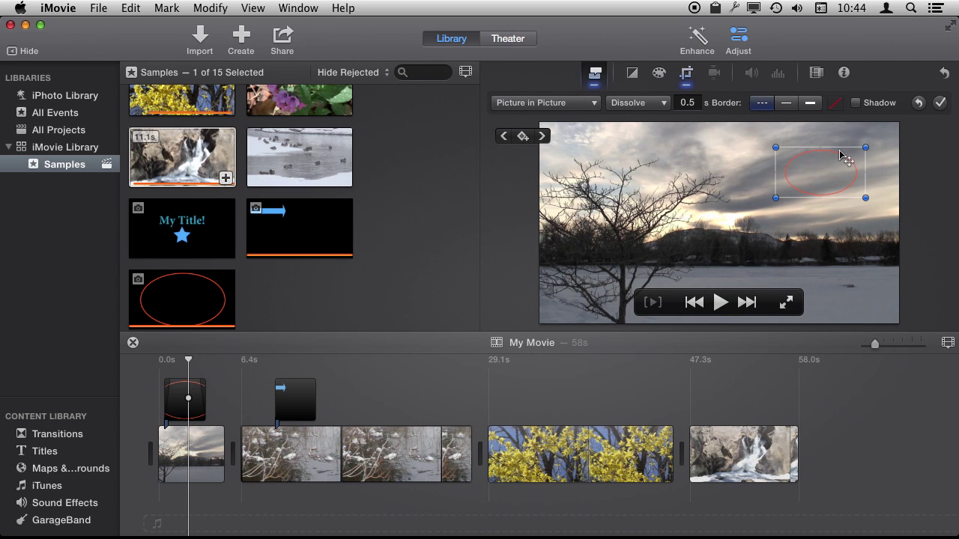
{"action": "mouse_move", "coordinate": [824, 178]}
{"action": "left_mouse_down"}
{"action": "mouse_move", "coordinate": [597, 162]}
{"action": "mouse_move", "coordinate": [854, 263]}
{"action": "left_mouse_up"}
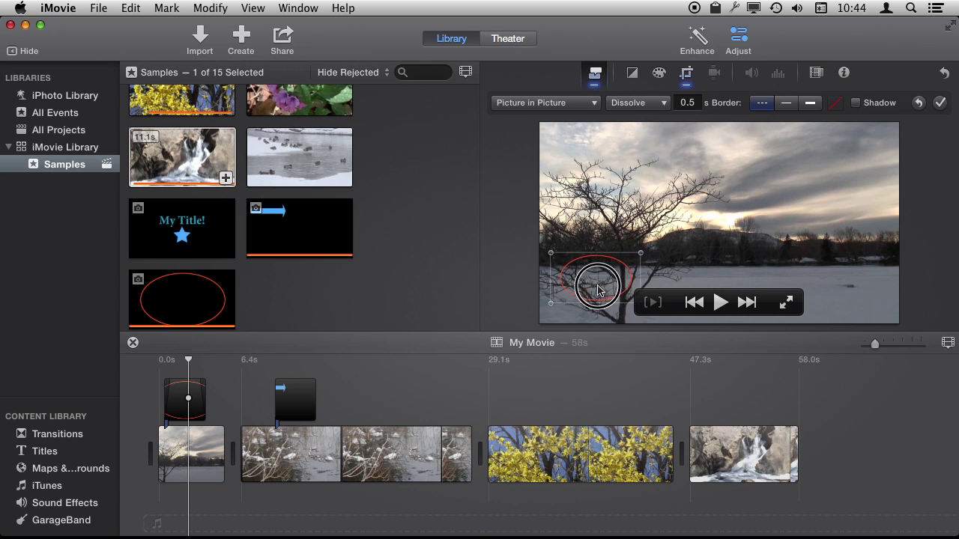
{"action": "left_click_drag", "start_coordinate": [854, 264], "coordinate": [604, 166]}
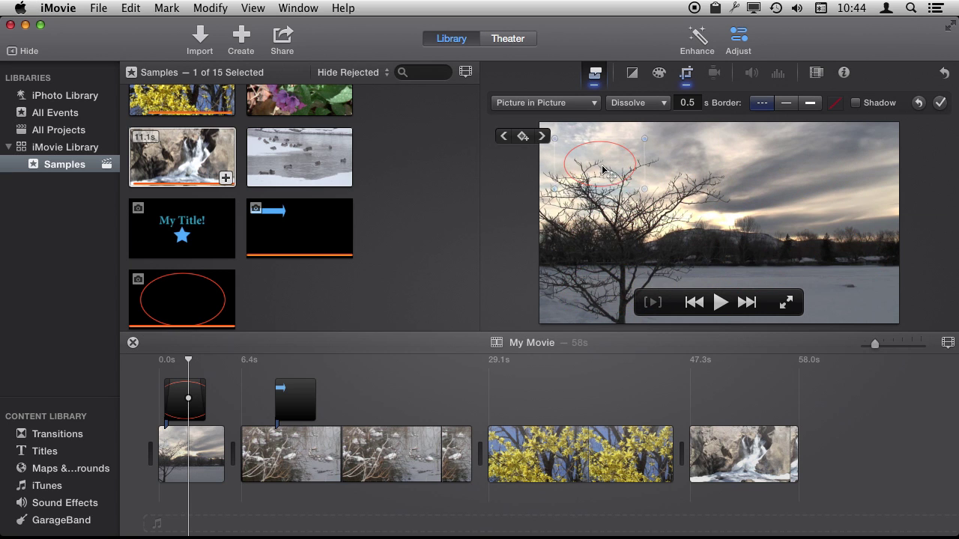
Step: Enlarge the ellipse inset and position it to circle the tree's upper branches
{"action": "mouse_move", "coordinate": [646, 192]}
{"action": "left_mouse_down"}
{"action": "mouse_move", "coordinate": [754, 268]}
{"action": "mouse_move", "coordinate": [638, 183]}
{"action": "left_mouse_up"}
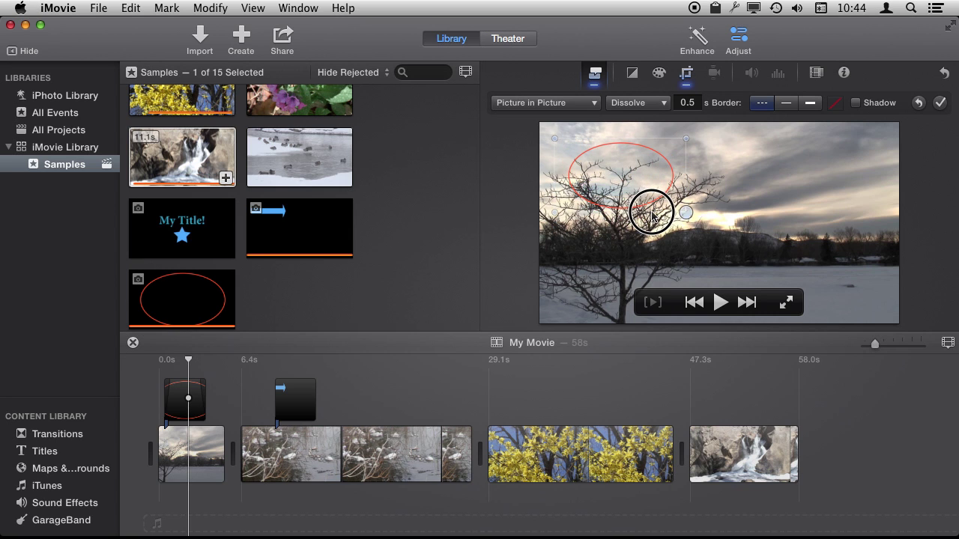
{"action": "left_click_drag", "start_coordinate": [638, 182], "coordinate": [626, 189]}
{"action": "left_click_drag", "start_coordinate": [589, 160], "coordinate": [630, 168]}
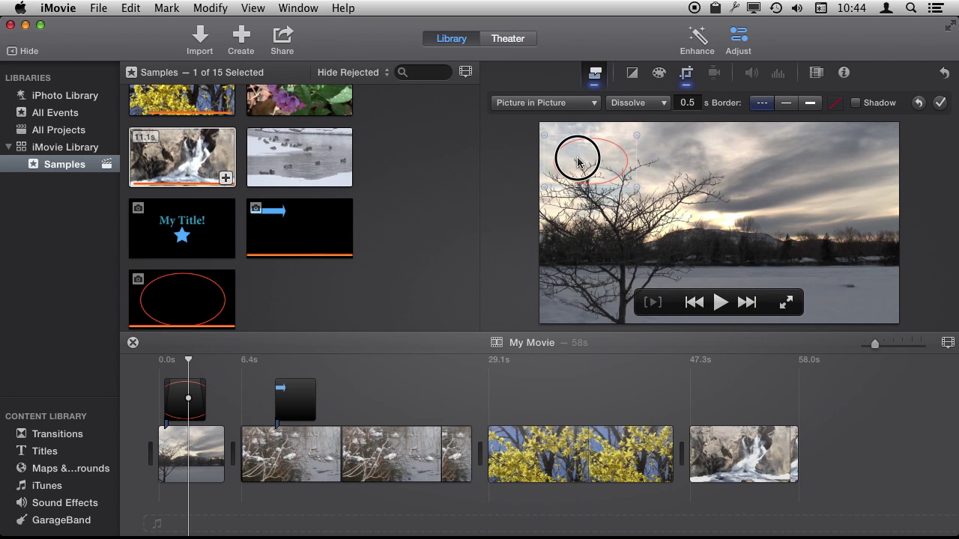
{"action": "mouse_move", "coordinate": [630, 168]}
{"action": "left_mouse_down"}
{"action": "mouse_move", "coordinate": [586, 158]}
{"action": "mouse_move", "coordinate": [705, 202]}
{"action": "left_mouse_up"}
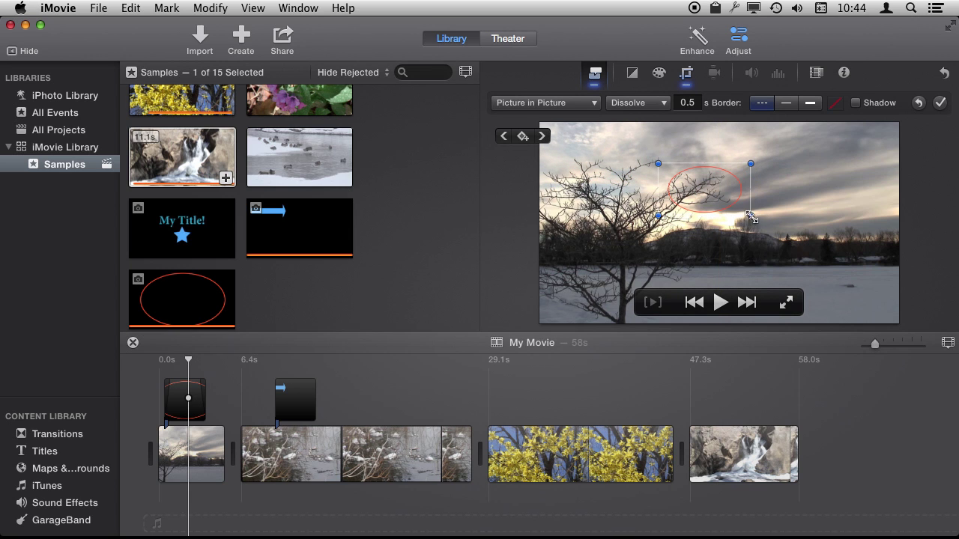
{"action": "left_click_drag", "start_coordinate": [751, 217], "coordinate": [809, 274]}
{"action": "left_click_drag", "start_coordinate": [775, 238], "coordinate": [650, 204]}
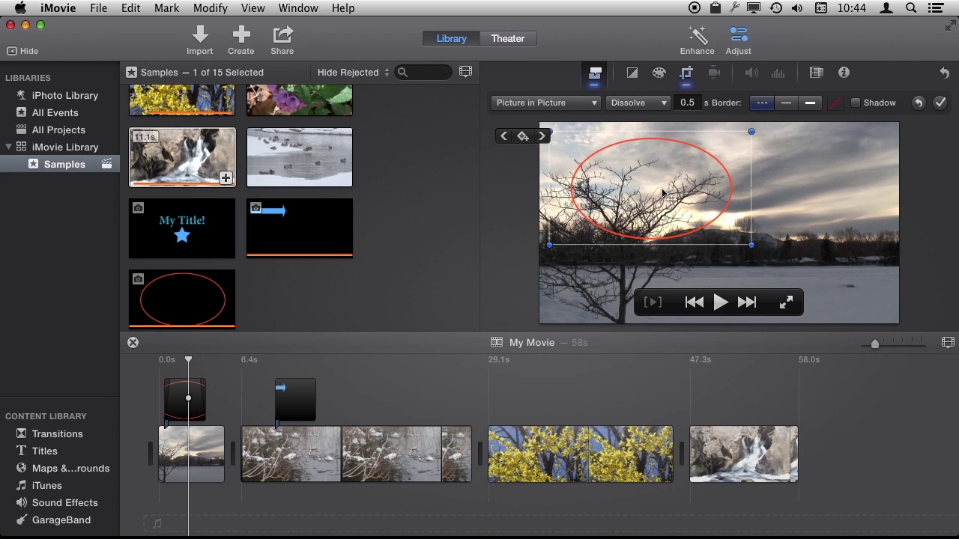